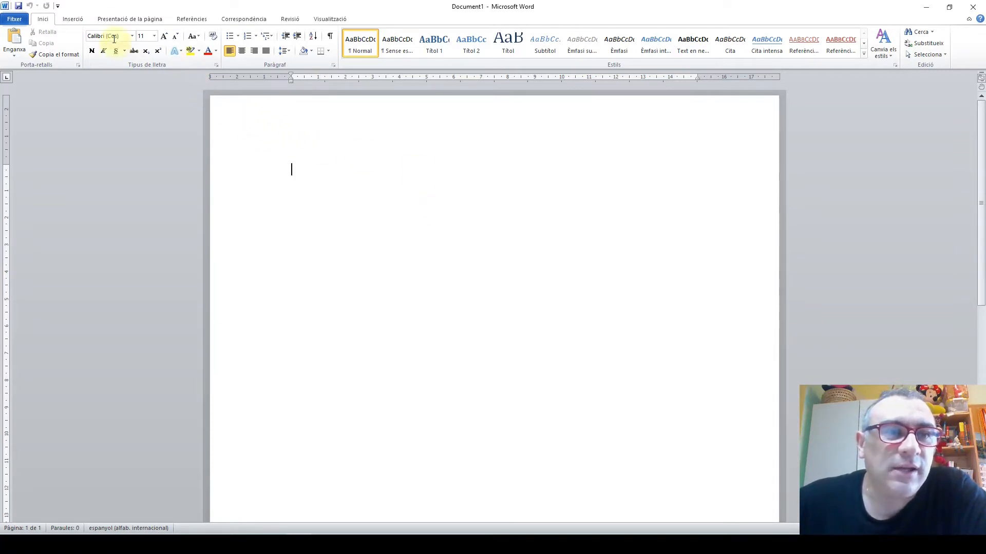
# Look over the available page break and section break types
pyautogui.click(138, 21)
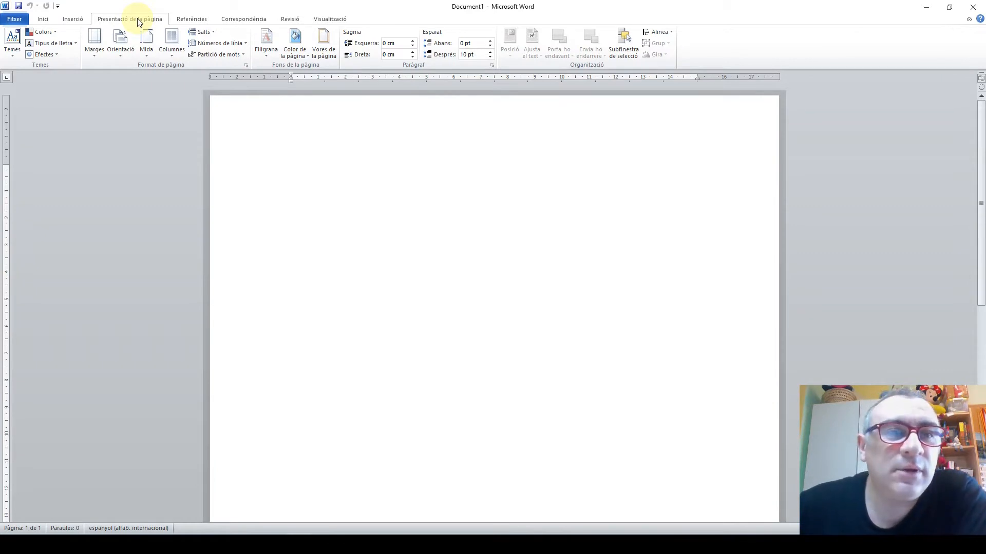
pyautogui.click(212, 34)
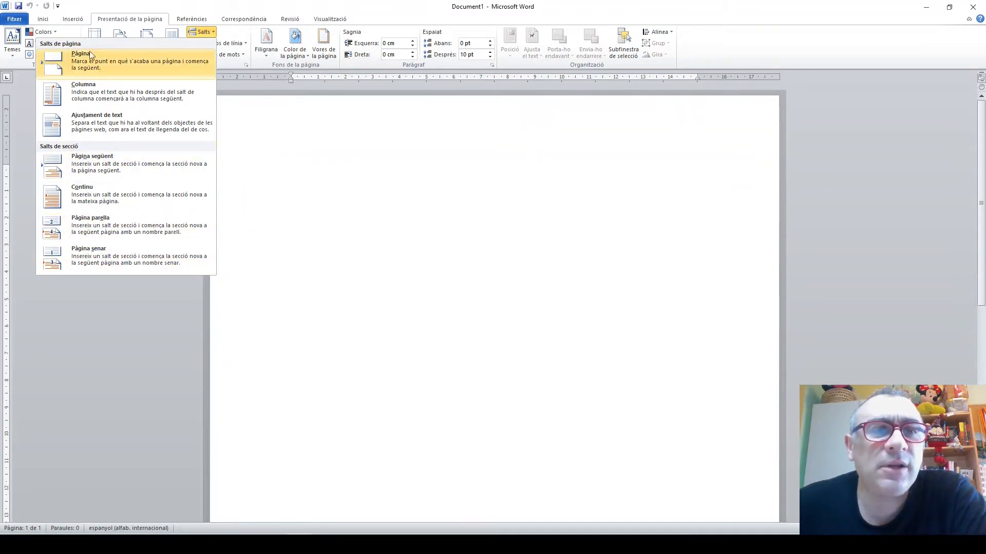
pyautogui.click(287, 212)
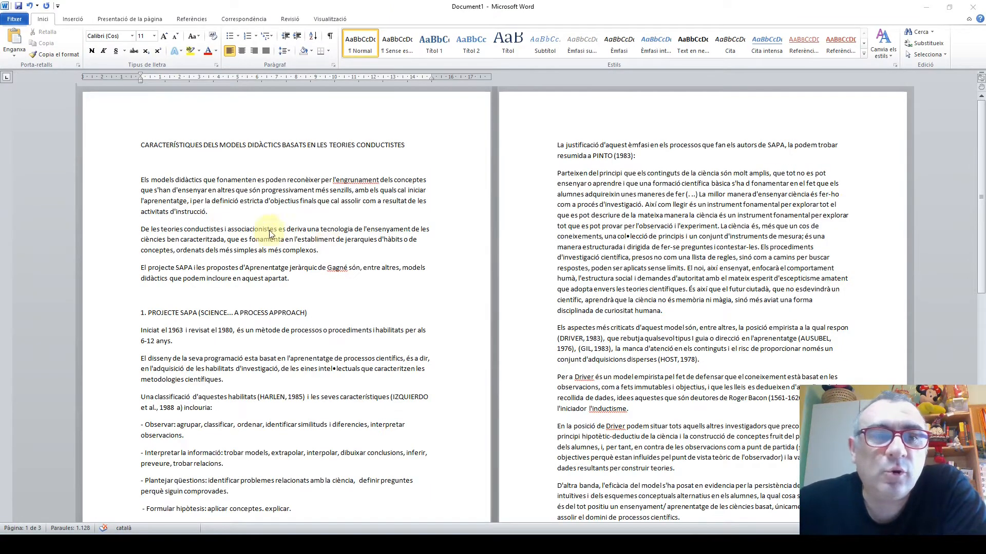
# Apply the Títol 1 style to the document title and to the heading "1. PROJECTE SAPA (SCIENCE... A PROCESS APPROACH)"
pyautogui.scroll(-20, 354, 288)
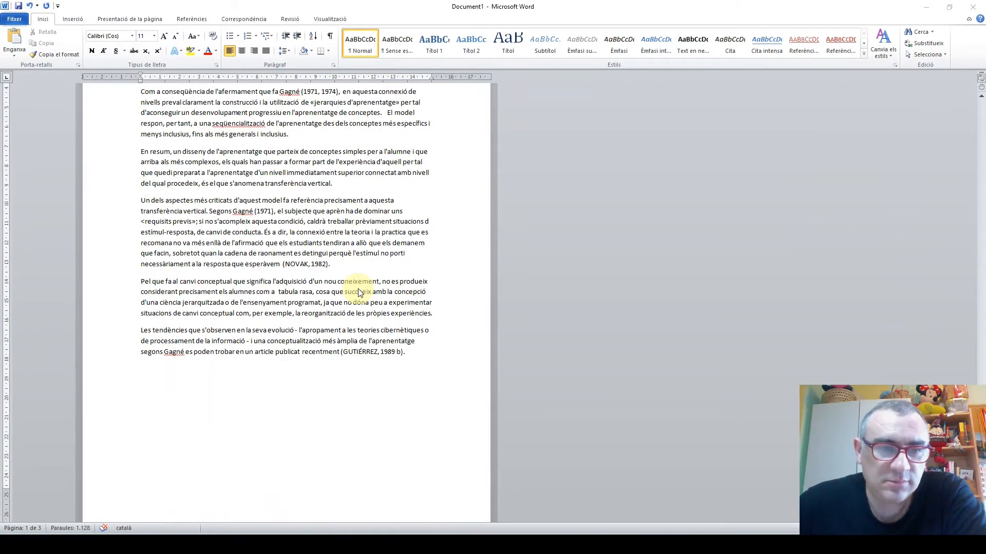
pyautogui.scroll(20, 357, 292)
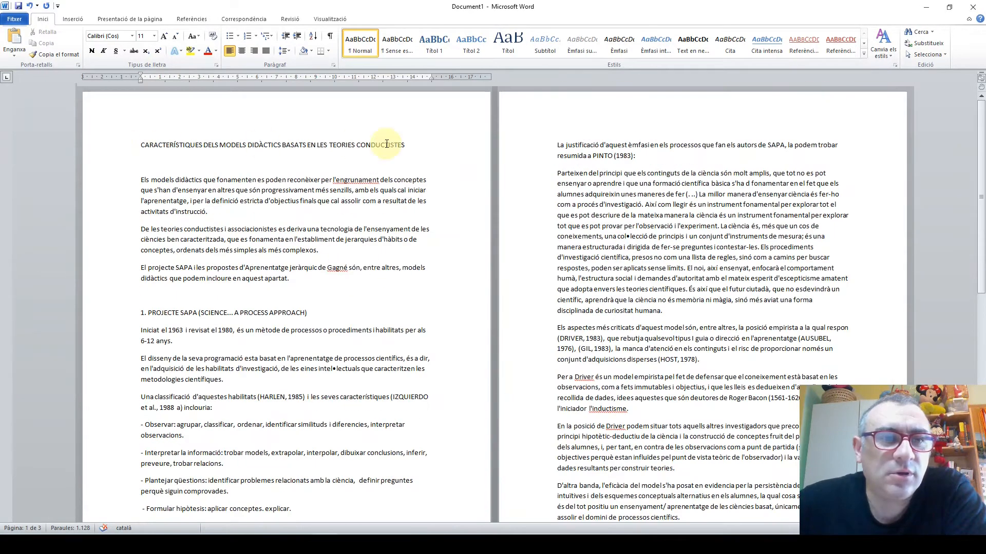
pyautogui.moveTo(116, 149); pyautogui.dragTo(414, 150)
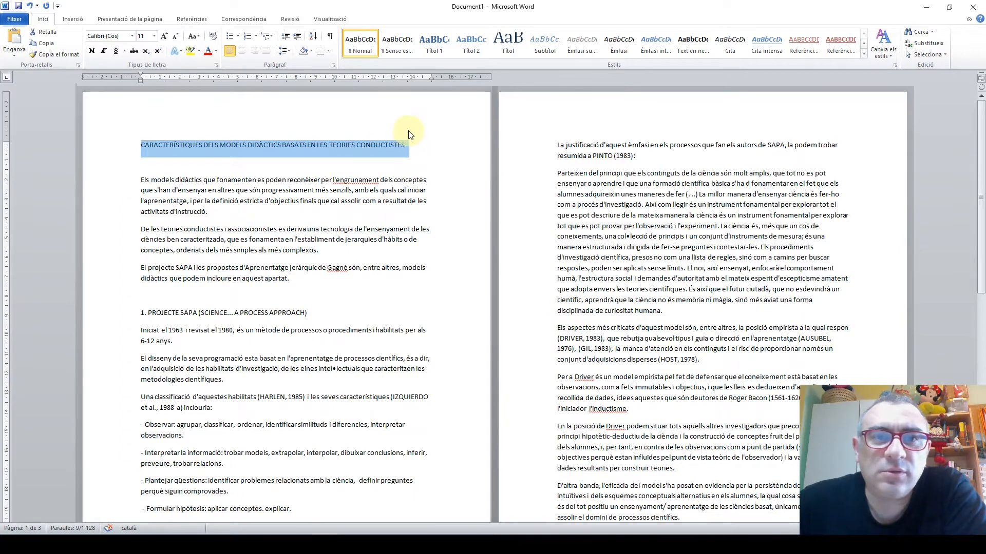
pyautogui.click(430, 56)
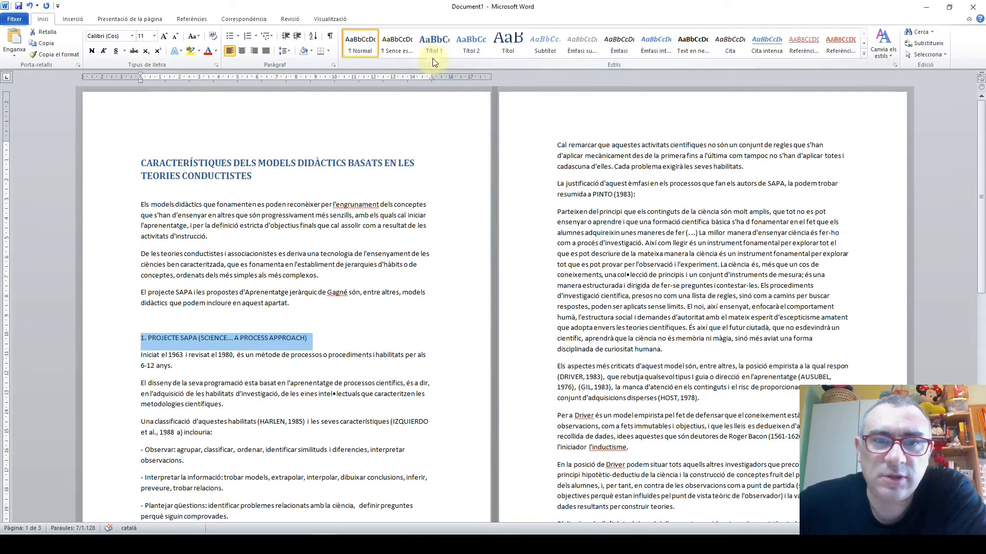
pyautogui.click(433, 56)
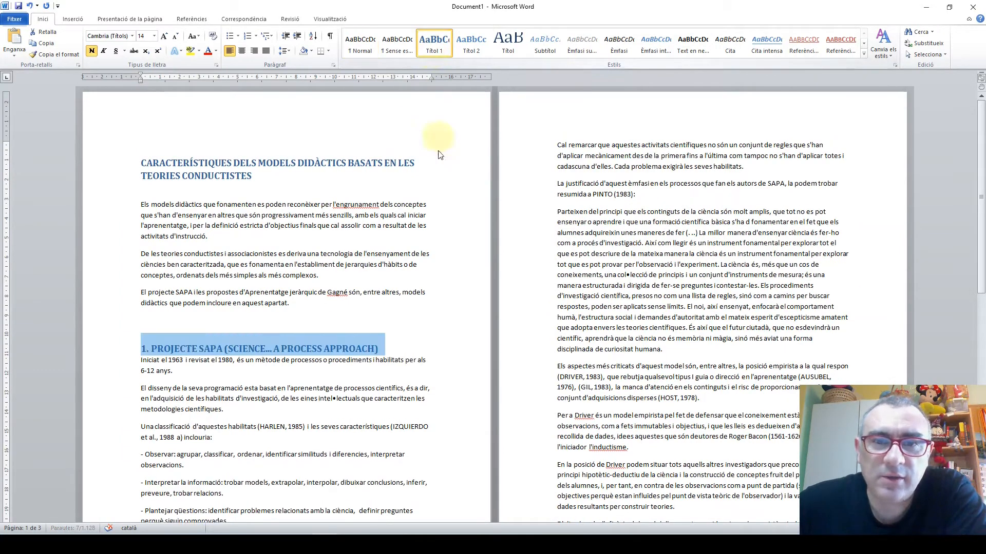
# Apply the Títol 1 style to the heading "2. L'APRENENTATGE JERÀRQUIC DE GAGNÉ"
pyautogui.scroll(-6, 384, 258)
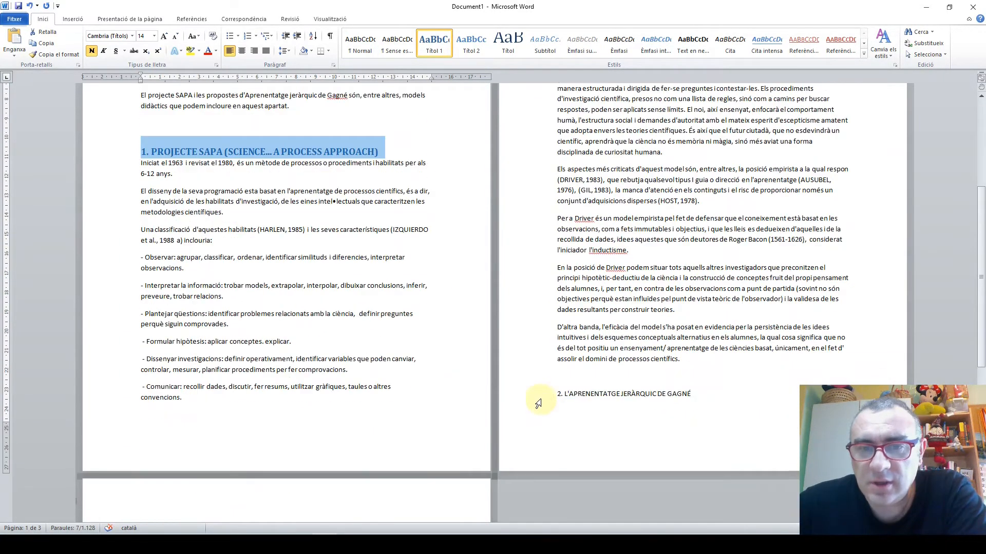
pyautogui.click(534, 393)
pyautogui.click(455, 41)
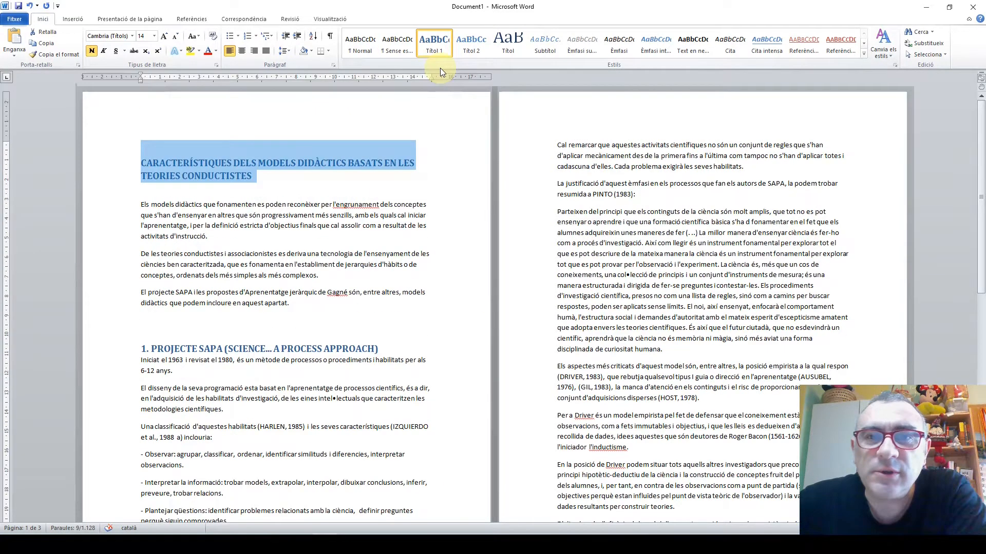
# Apply the Títol style to the document title "CARACTERÍSTIQUES DELS MODELS DIDÀCTICS BASATS EN LES TEORIES CONDUCTISTES"
pyautogui.click(519, 45)
pyautogui.click(281, 263)
pyautogui.scroll(-1, 454, 362)
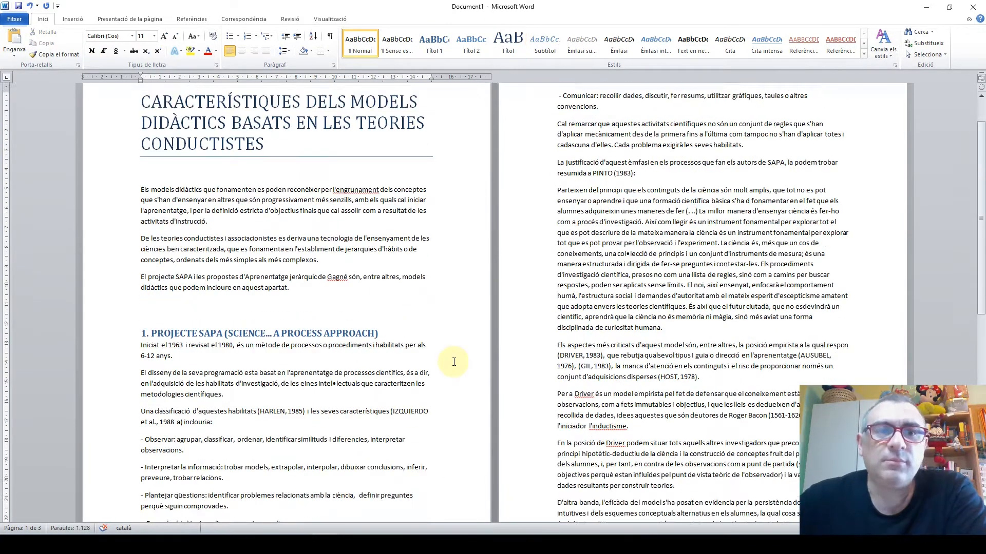
pyautogui.scroll(2, 453, 362)
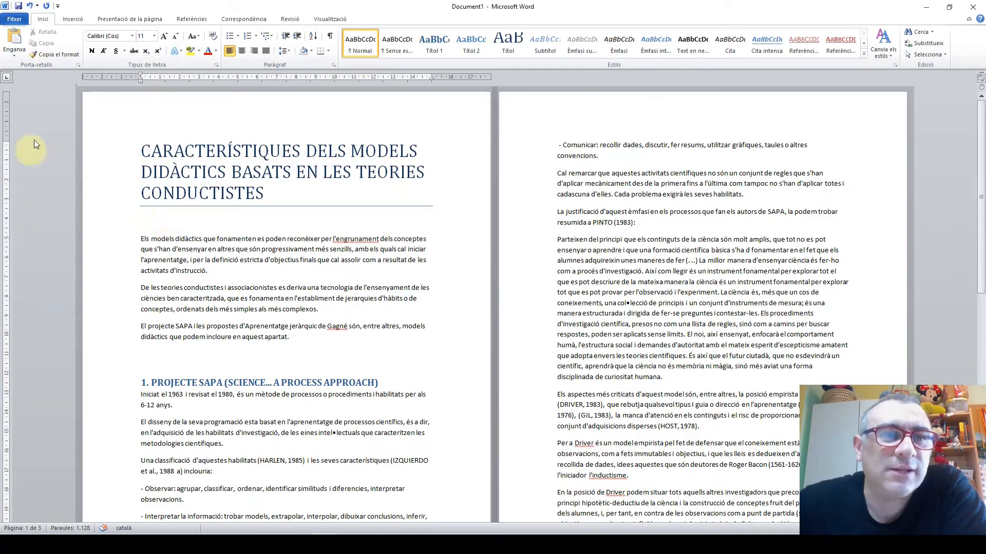
# Examine the break options and the places where the introduction ends and sections 1 and 2 begin
pyautogui.click(121, 20)
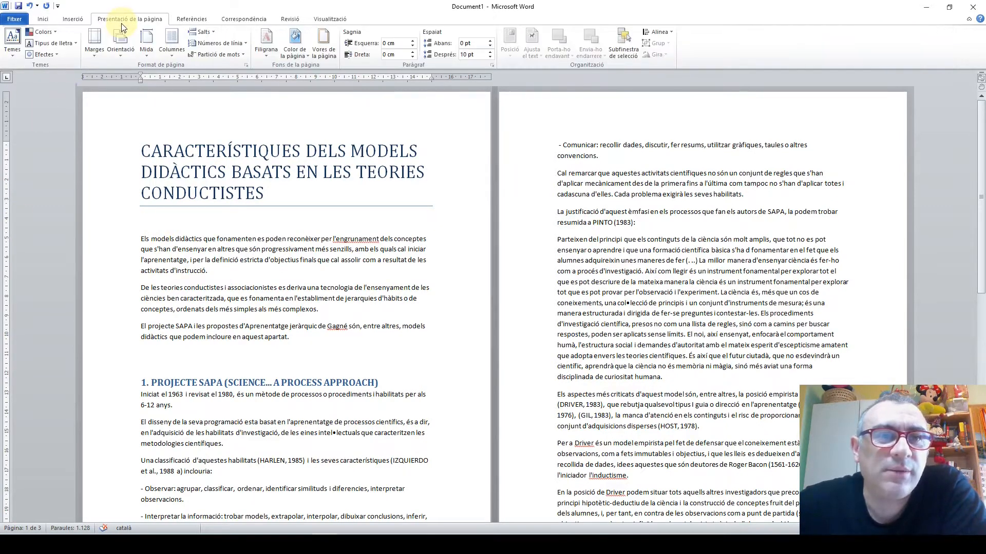
pyautogui.click(211, 32)
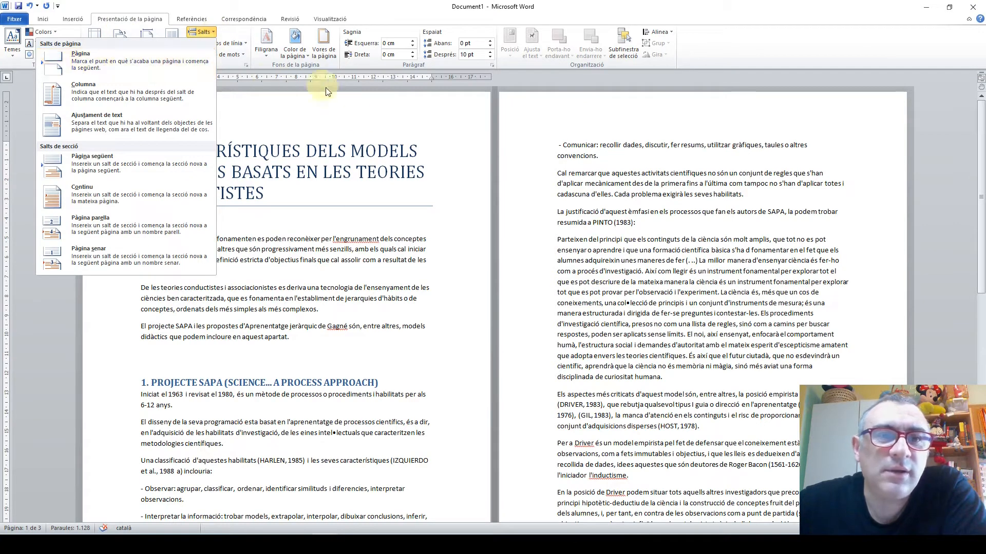
pyautogui.click(358, 131)
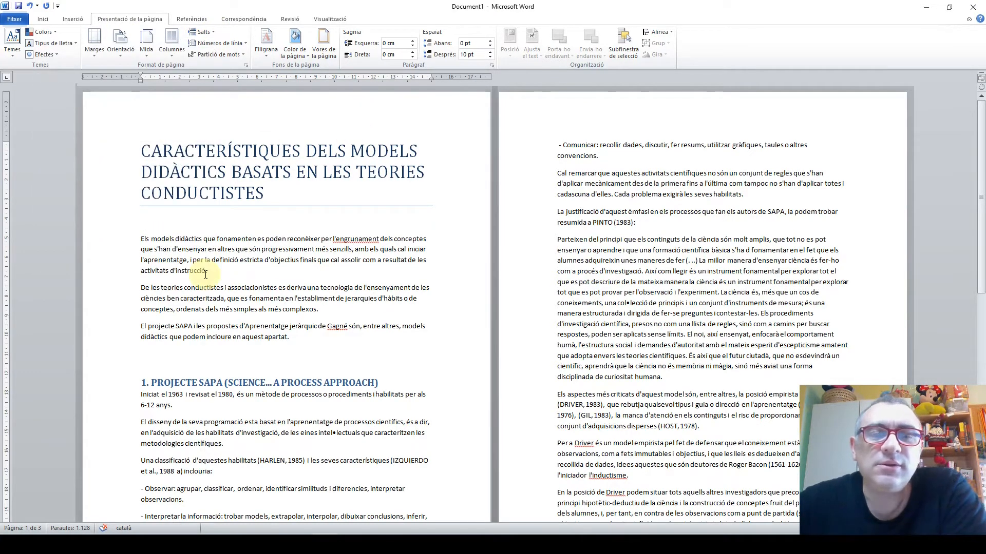
pyautogui.click(313, 337)
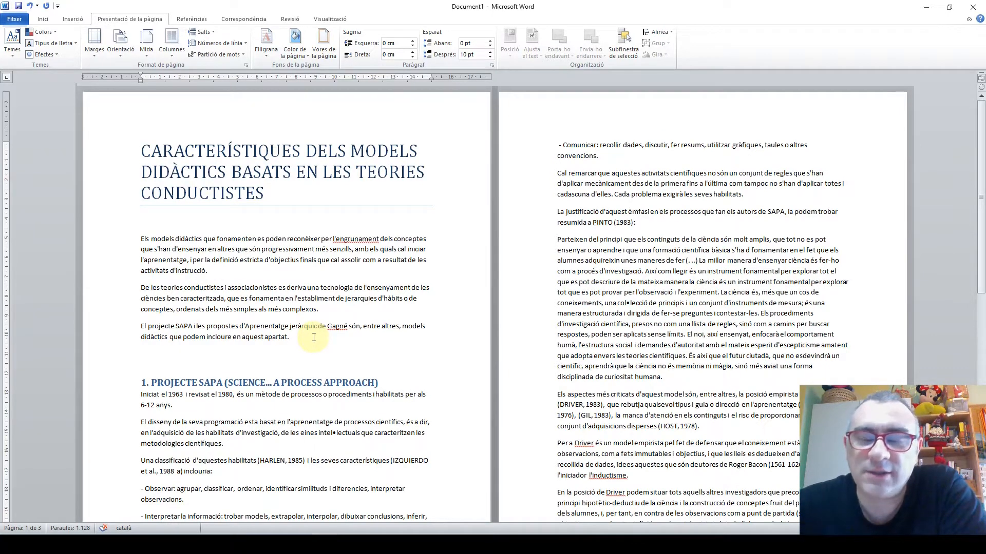
pyautogui.scroll(-12, 323, 360)
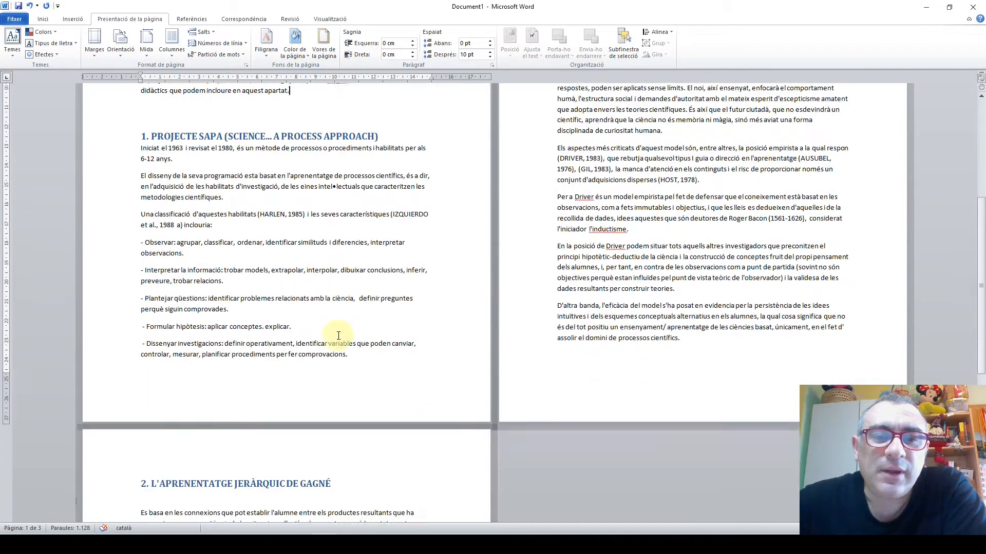
pyautogui.scroll(3, 341, 354)
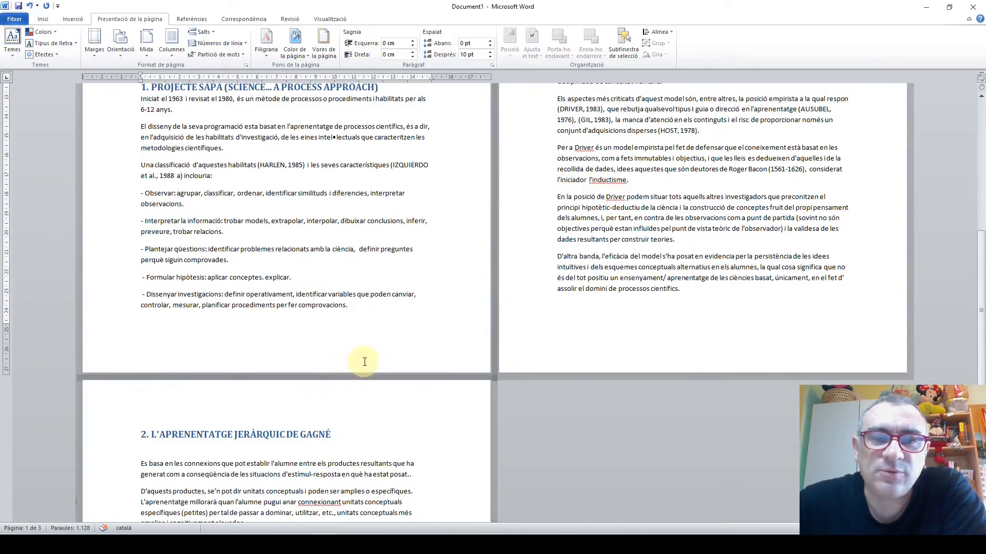
pyautogui.scroll(4, 168, 370)
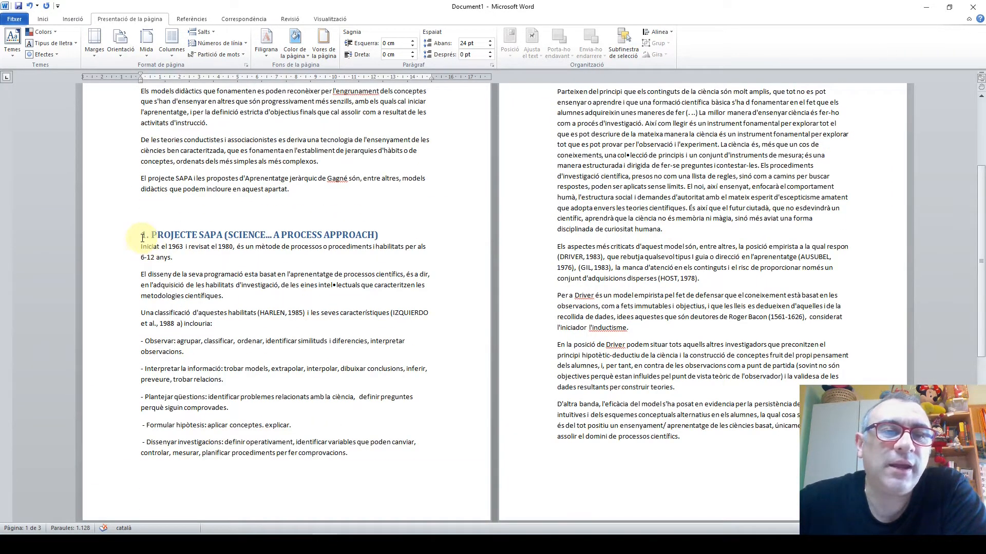
pyautogui.scroll(2, 328, 257)
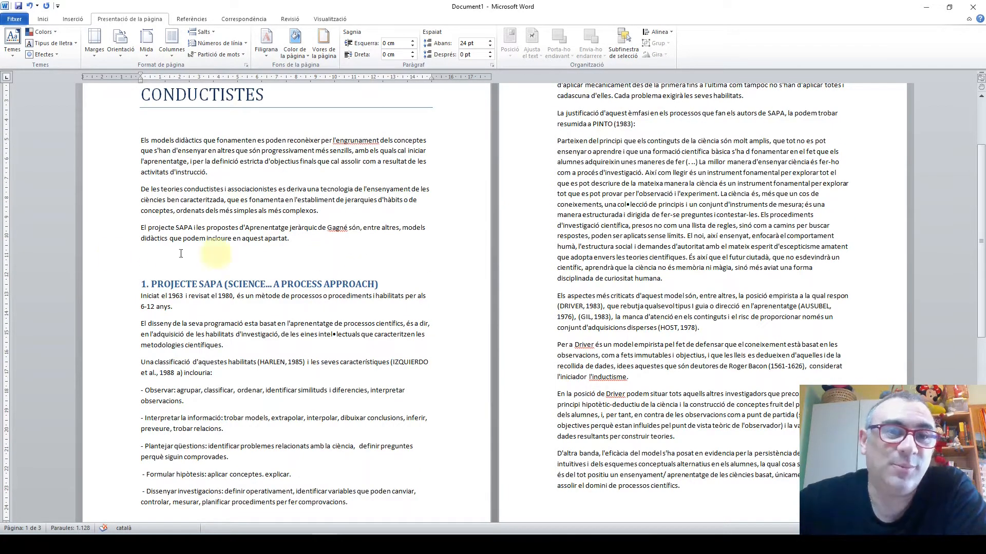
# Check the red underlined headings of sections 1 and 2 and their positions on the pages
pyautogui.click(44, 20)
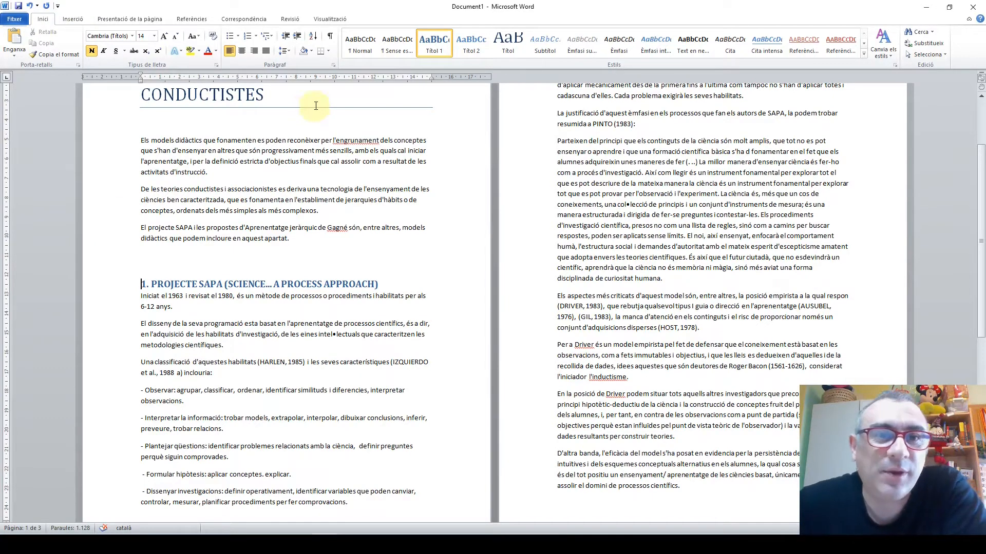
pyautogui.scroll(4, 263, 217)
pyautogui.click(263, 217)
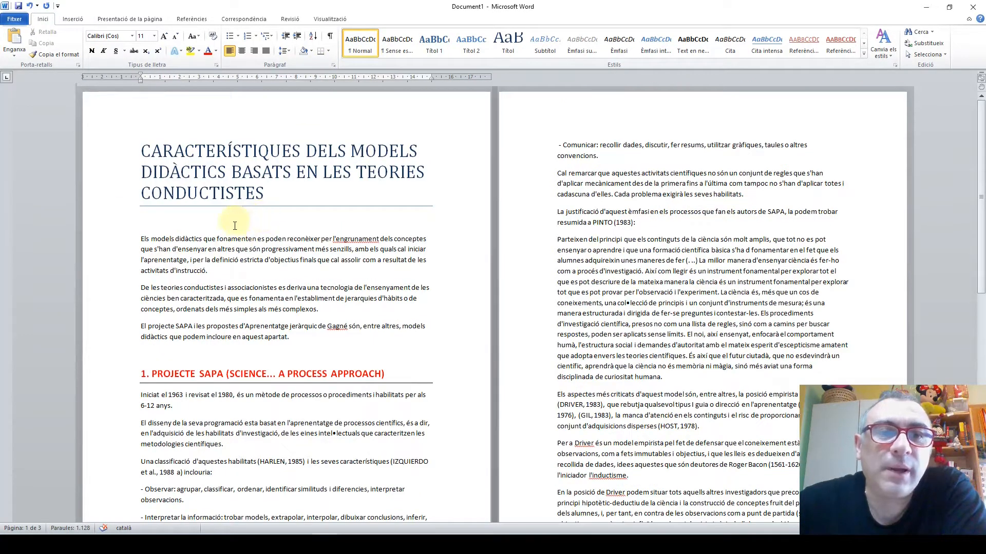
pyautogui.scroll(-4, 162, 245)
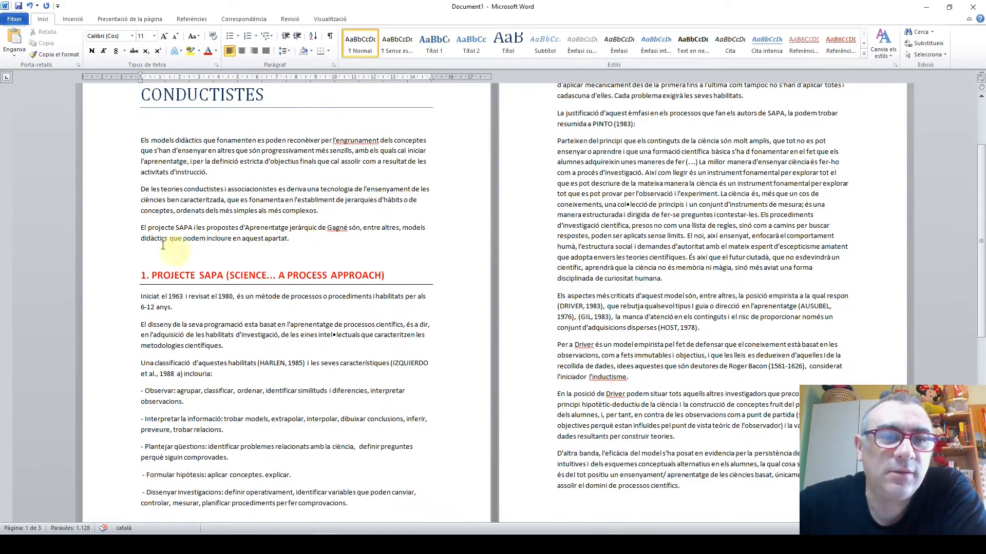
pyautogui.scroll(-12, 239, 358)
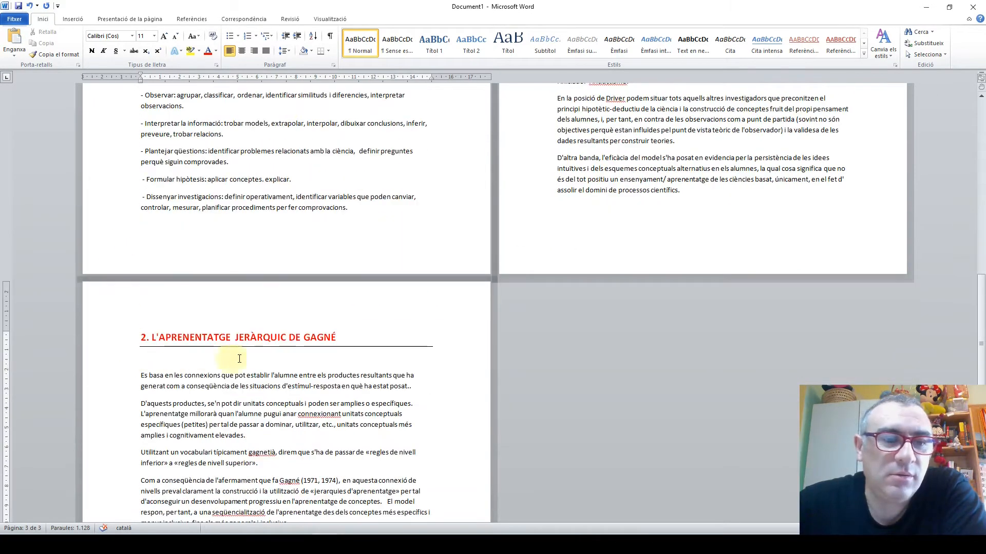
pyautogui.scroll(2, 456, 283)
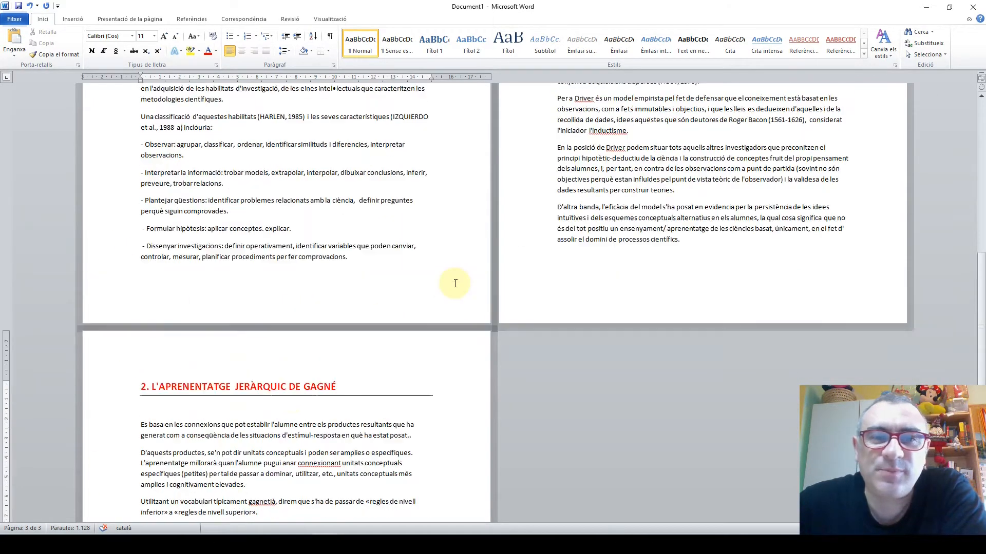
pyautogui.scroll(14, 451, 282)
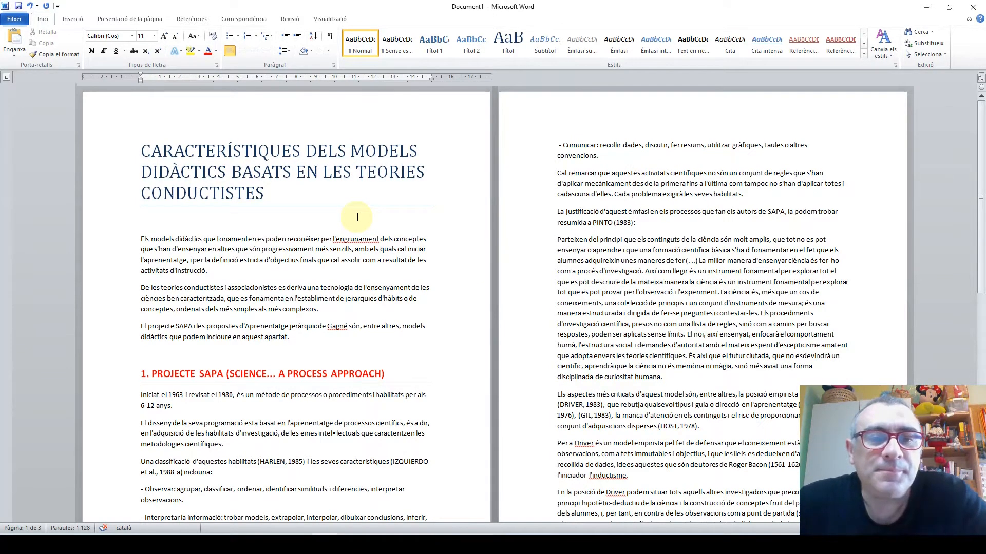
pyautogui.scroll(-4, 308, 293)
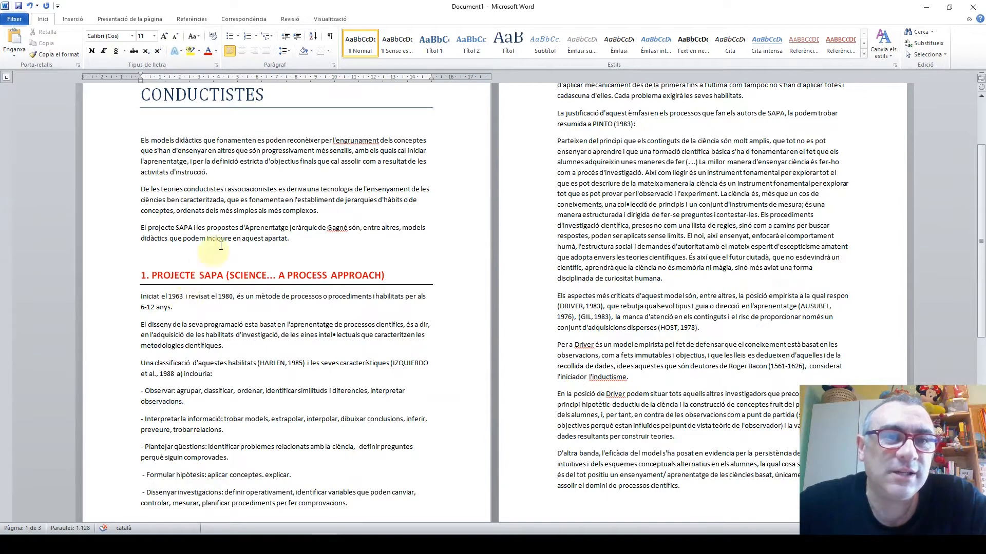
# Show the formatting marks and insert blank paragraphs before the "1. PROJECTE SAPA" heading until it starts on page 2
pyautogui.click(330, 35)
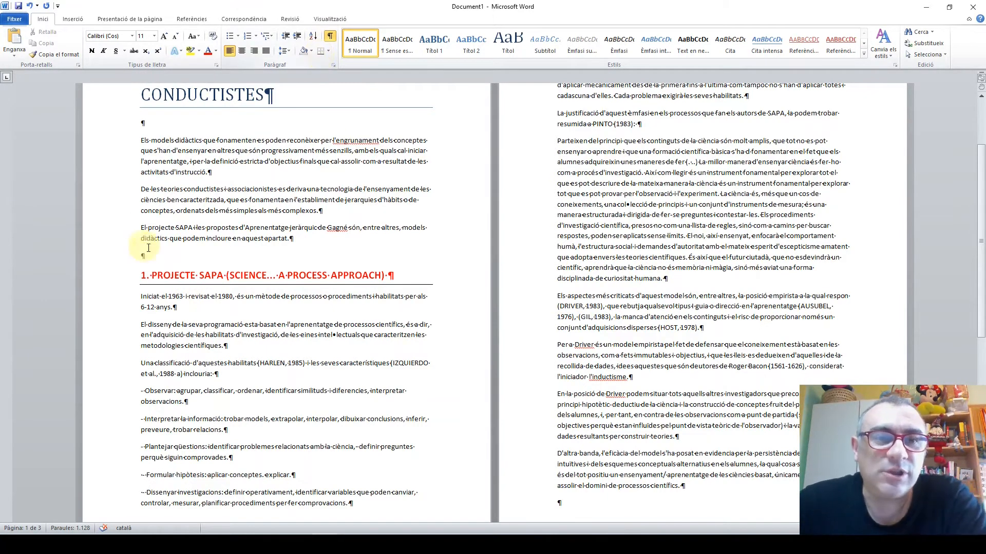
pyautogui.click(139, 276)
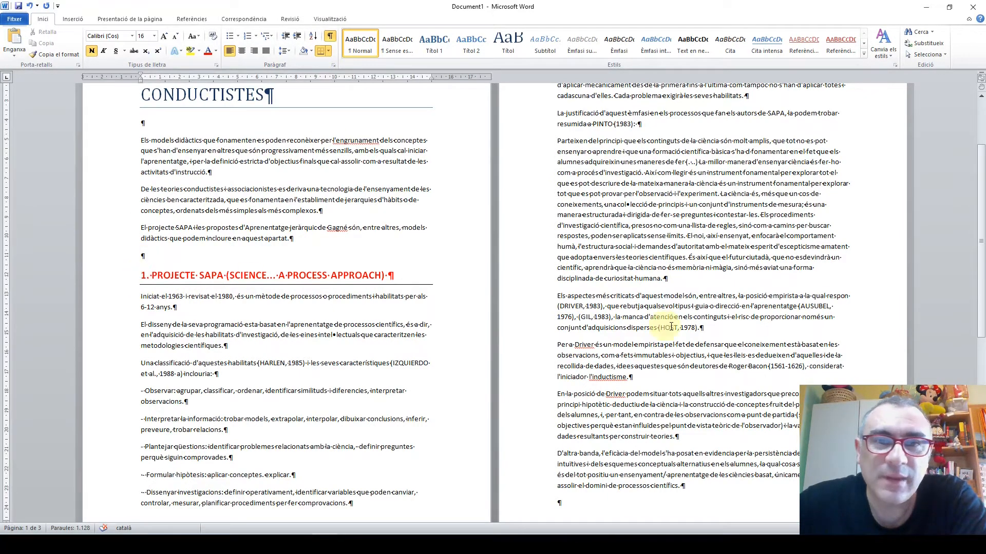
pyautogui.scroll(4, 750, 324)
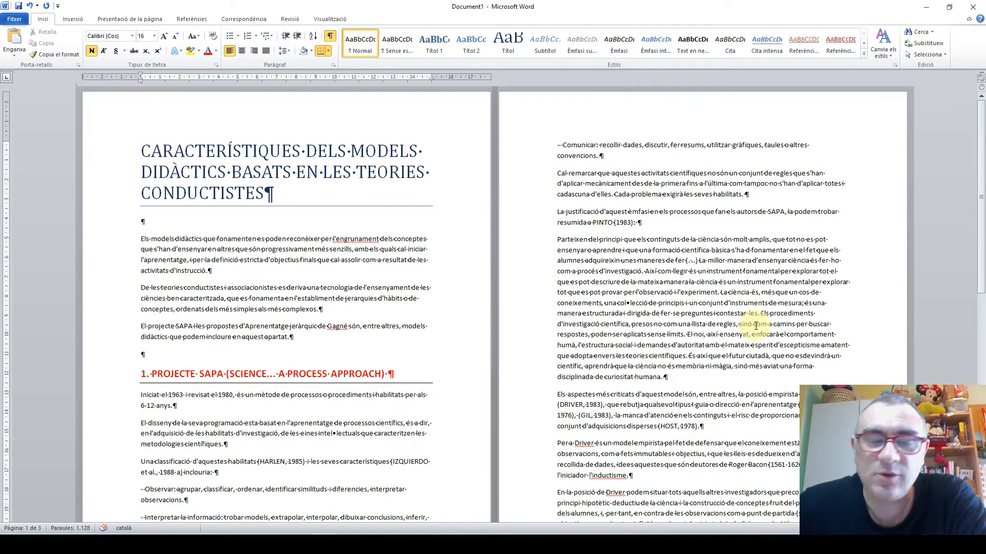
pyautogui.press('Return')
pyautogui.press('Return')
pyautogui.press('Return')
pyautogui.press('Return')
pyautogui.press('Return')
pyautogui.press('Return')
pyautogui.press('Return')
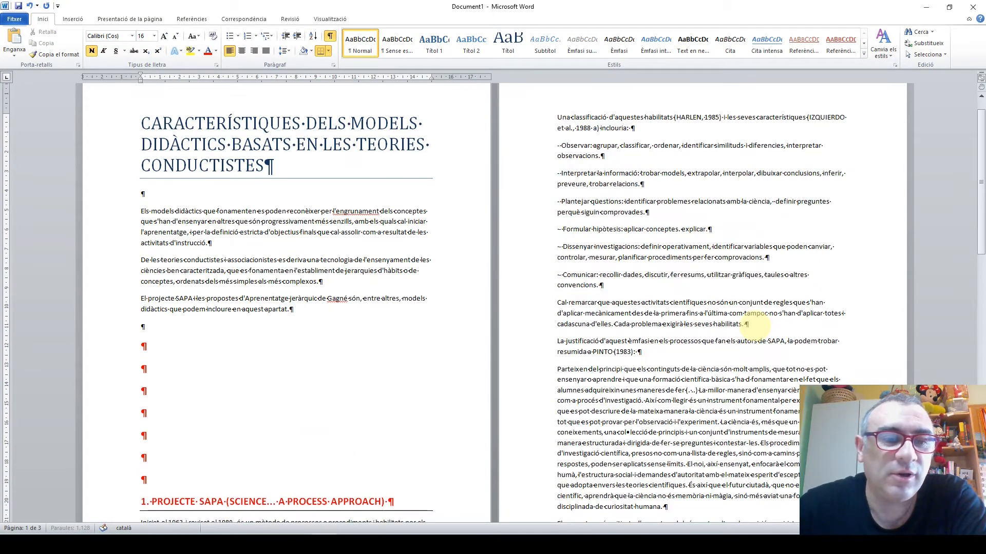
pyautogui.press('Return')
pyautogui.press('Return')
pyautogui.press('Return')
pyautogui.press('Return')
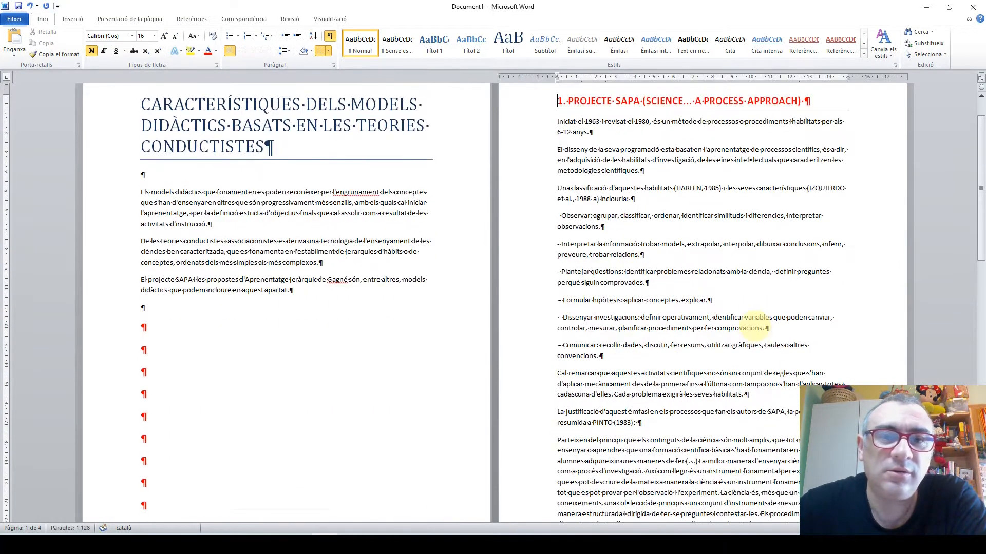
pyautogui.scroll(1, 667, 288)
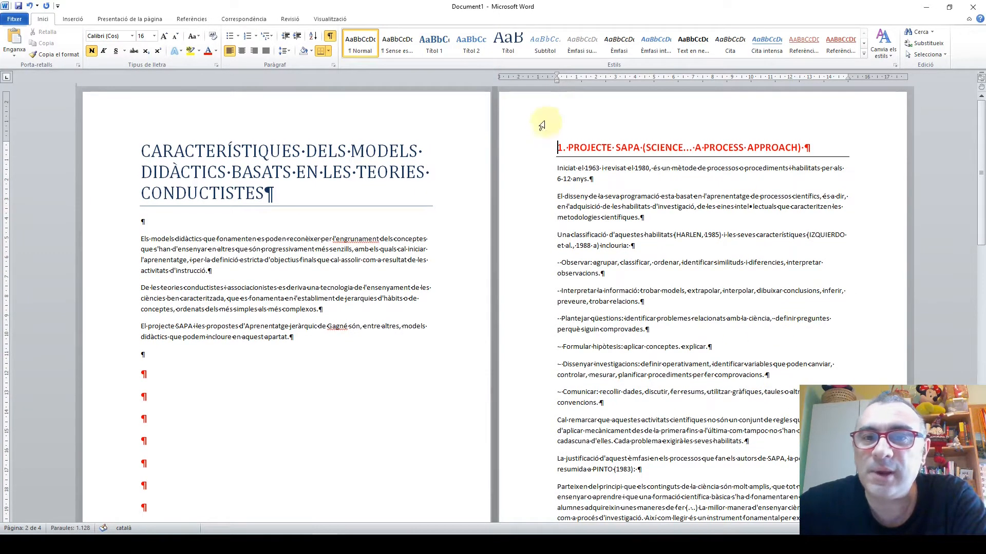
# Hide the formatting marks and review the layout from the title page to the section 2 heading
pyautogui.click(330, 39)
pyautogui.scroll(-2, 272, 260)
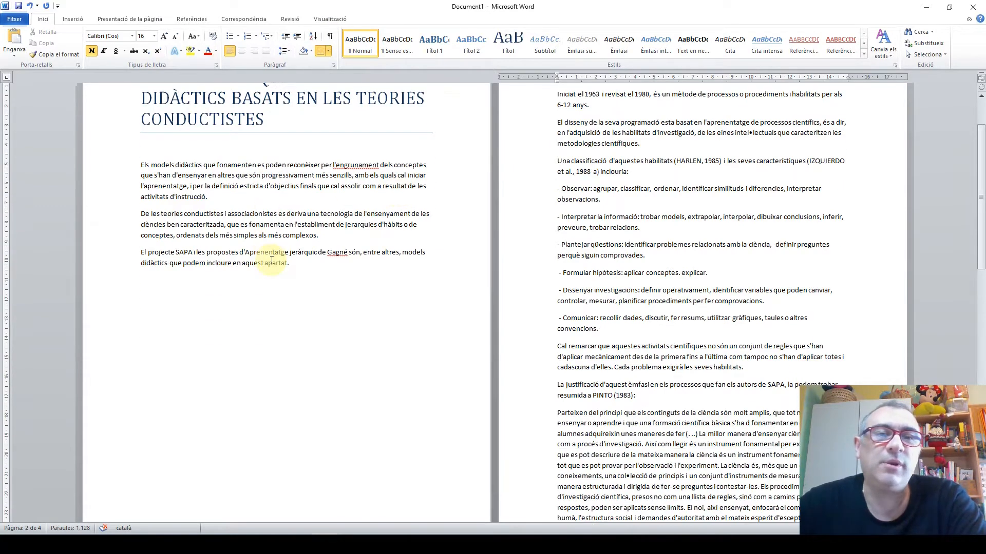
pyautogui.scroll(2, 626, 288)
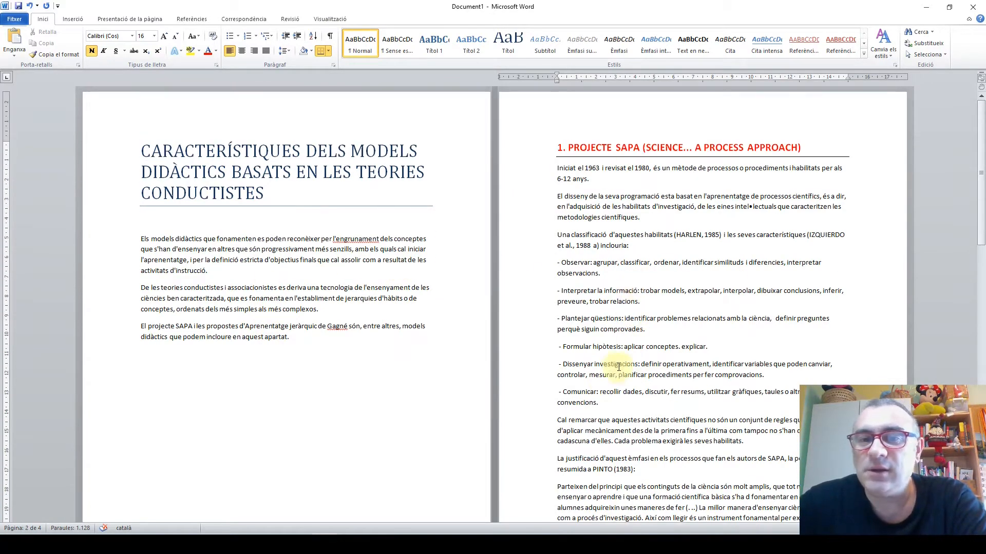
pyautogui.scroll(-6, 626, 359)
pyautogui.scroll(-13, 629, 352)
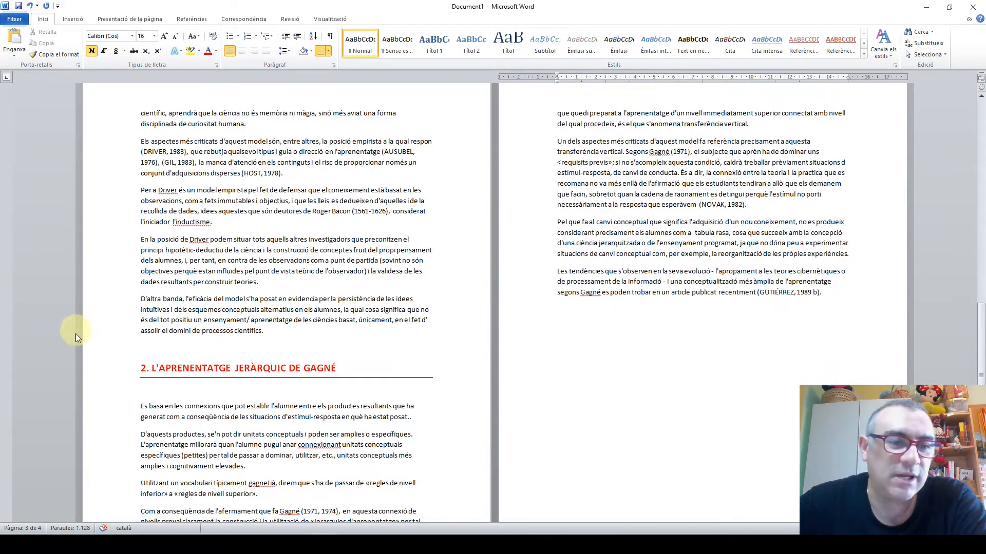
# Insert blank paragraphs before the "2. L'APRENENTATGE JERÀRQUIC DE GAGNÉ" heading until it starts on page 4
pyautogui.scroll(-3, 77, 331)
pyautogui.click(138, 249)
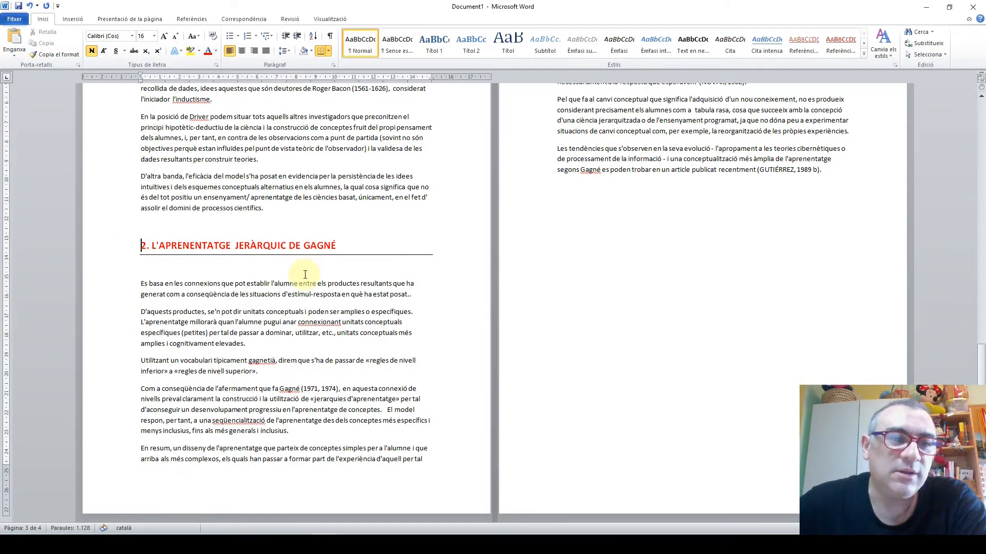
pyautogui.press('Return')
pyautogui.press('Return')
pyautogui.press('Return')
pyautogui.press('Return')
pyautogui.press('Return')
pyautogui.press('Return')
pyautogui.press('Return')
pyautogui.press('Return')
pyautogui.press('Return')
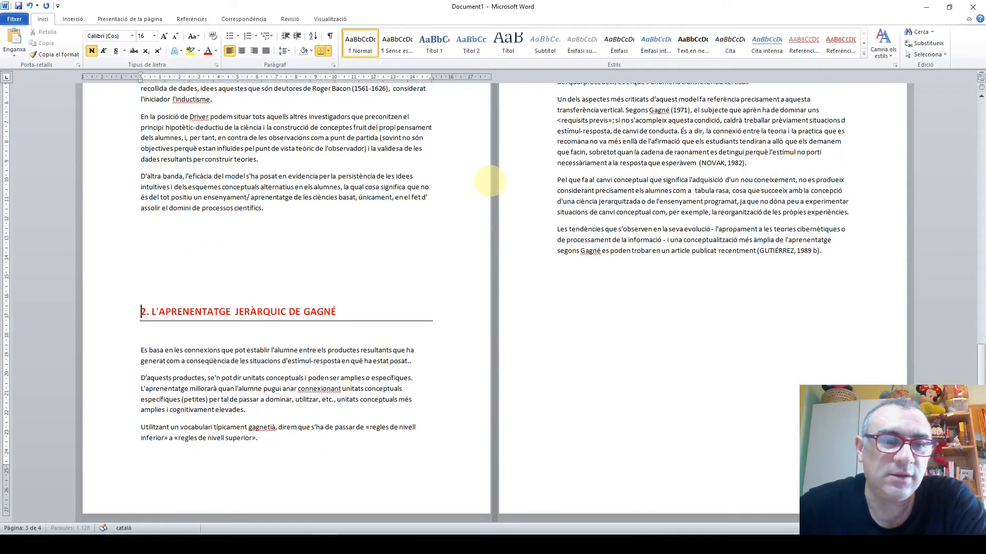
pyautogui.press('Return')
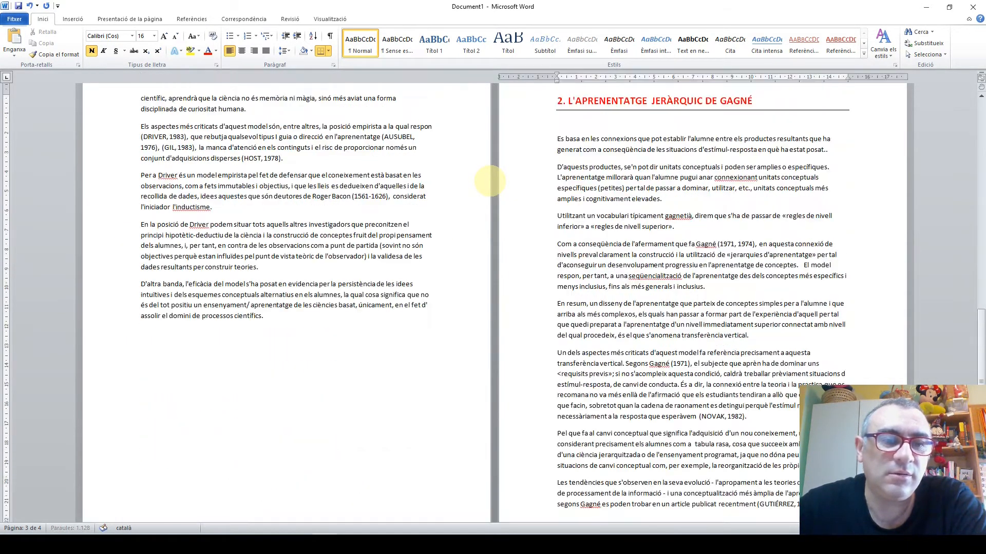
# Review the layout of all pages, checking where the title, section 1 and section 2 each start
pyautogui.scroll(3, 703, 206)
pyautogui.scroll(5, 704, 206)
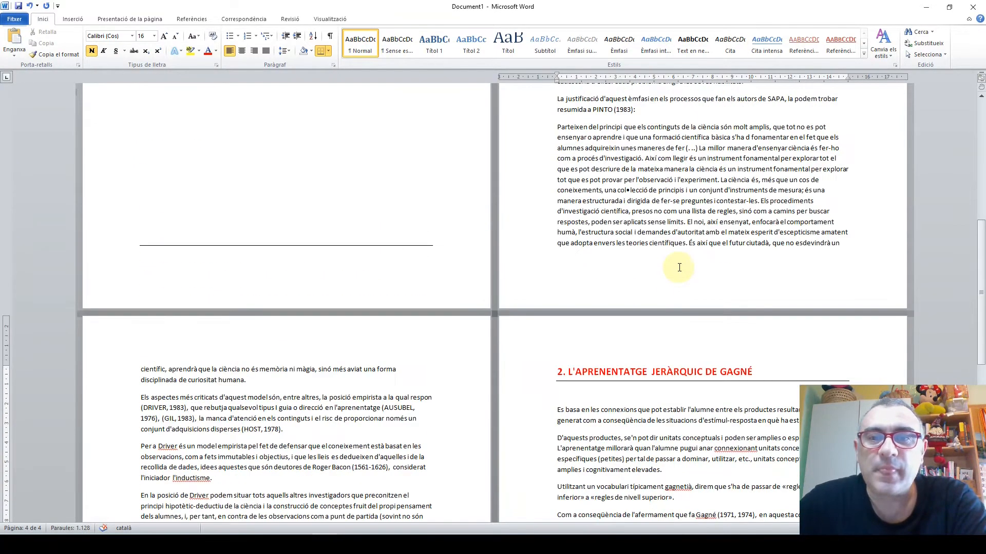
pyautogui.scroll(11, 557, 275)
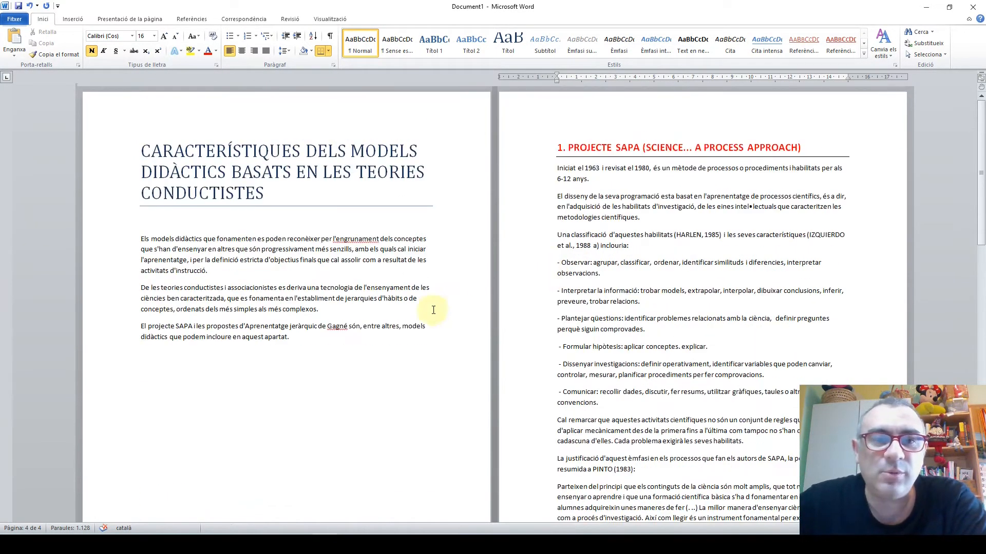
pyautogui.scroll(-8, 429, 325)
pyautogui.scroll(8, 292, 277)
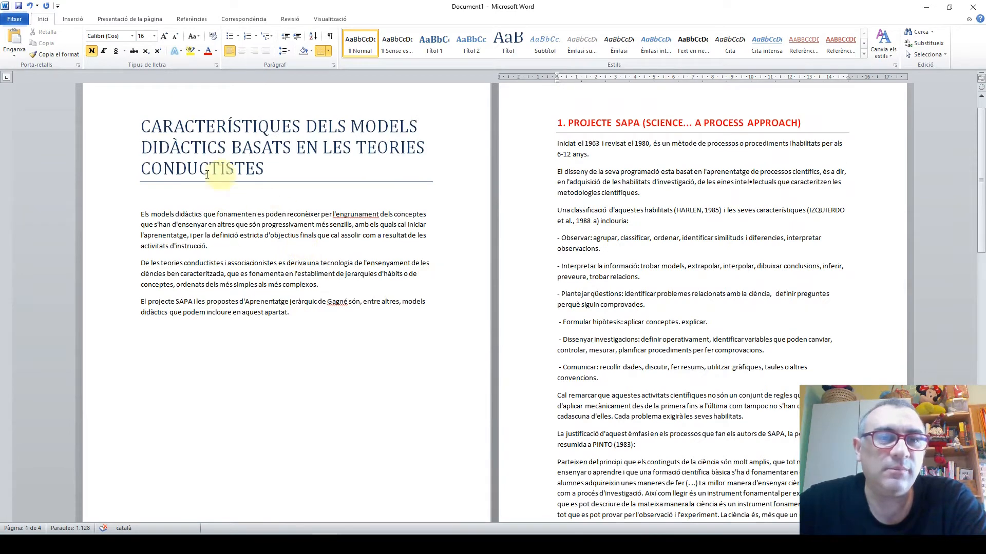
pyautogui.scroll(-11, 660, 246)
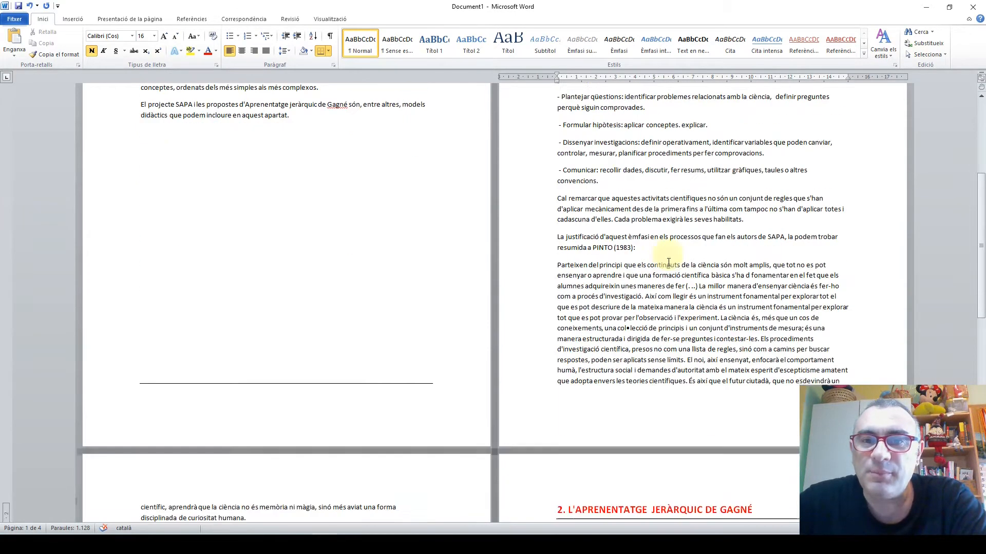
pyautogui.scroll(-10, 242, 406)
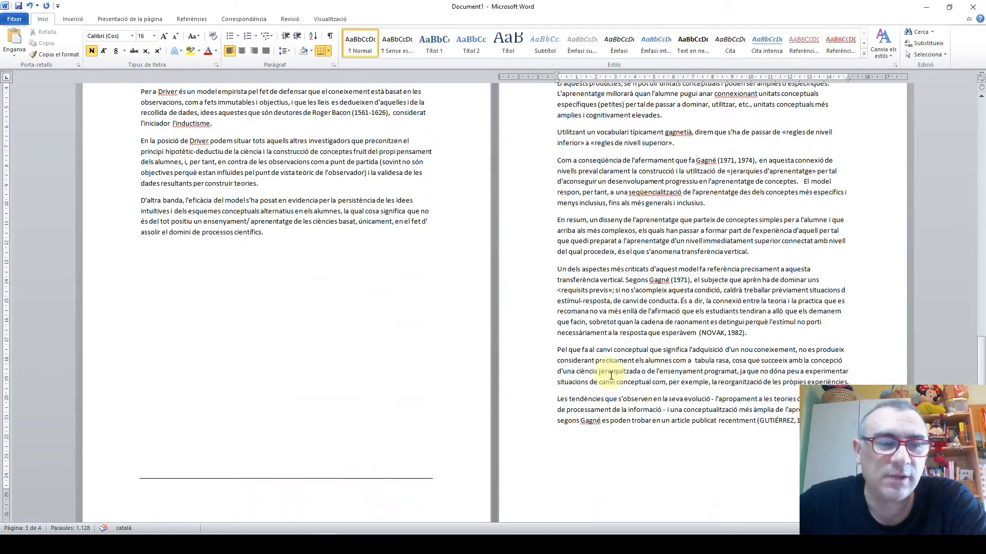
pyautogui.scroll(7, 613, 377)
pyautogui.scroll(5, 613, 377)
pyautogui.scroll(-5, 436, 313)
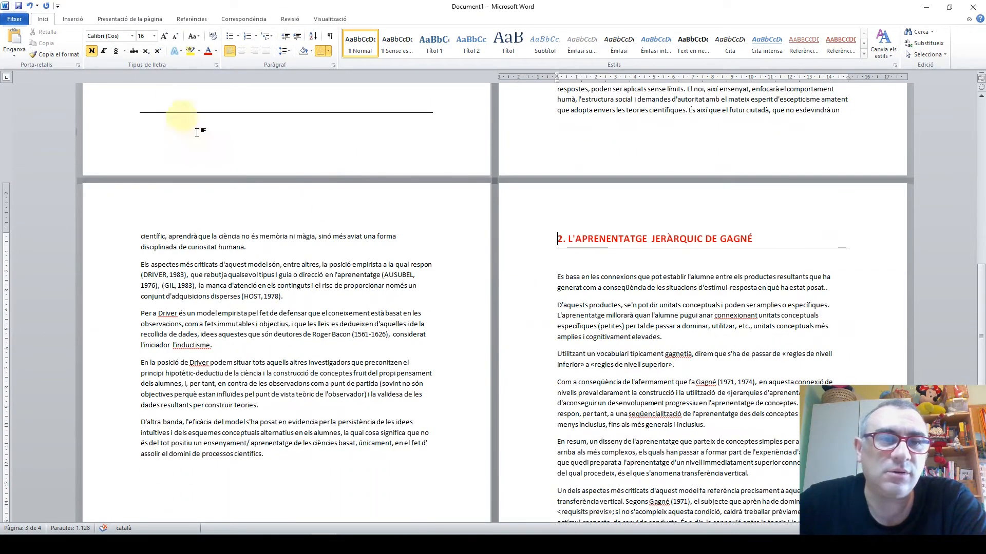
pyautogui.scroll(16, 644, 235)
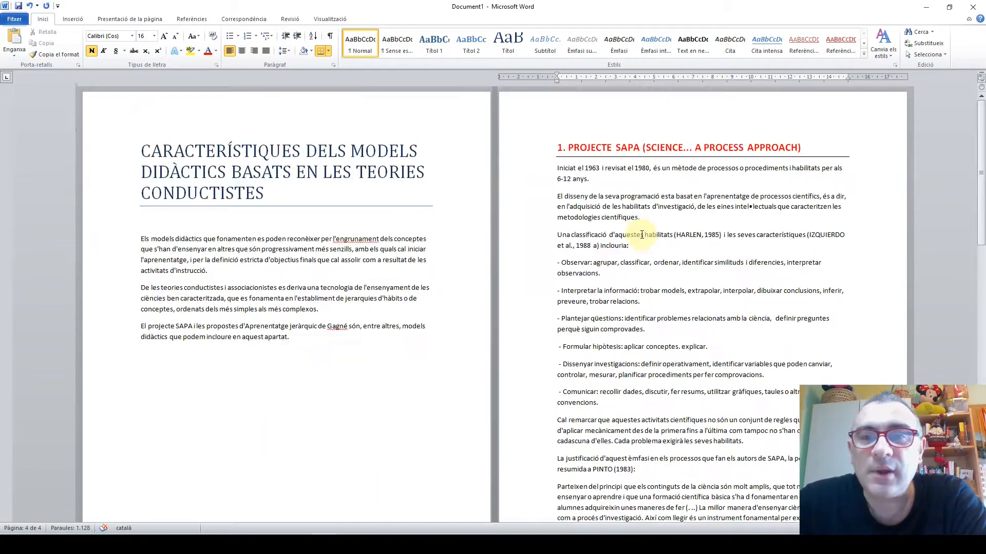
pyautogui.click(560, 148)
pyautogui.click(634, 208)
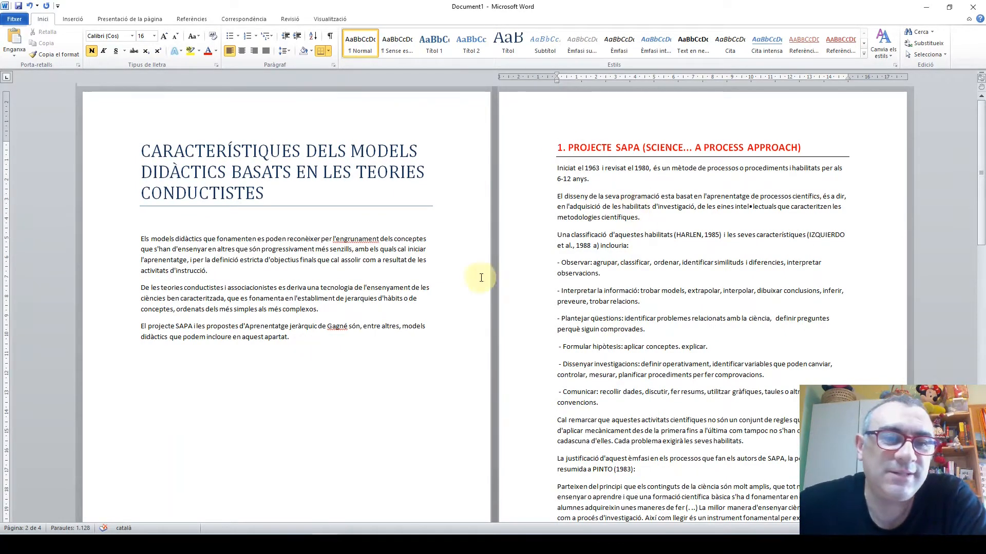
# Below the introduction's last paragraph, leave a blank line and add the filler lines "Lkjsdf posdf df sdf" and "Sdf psdf"
pyautogui.click(259, 286)
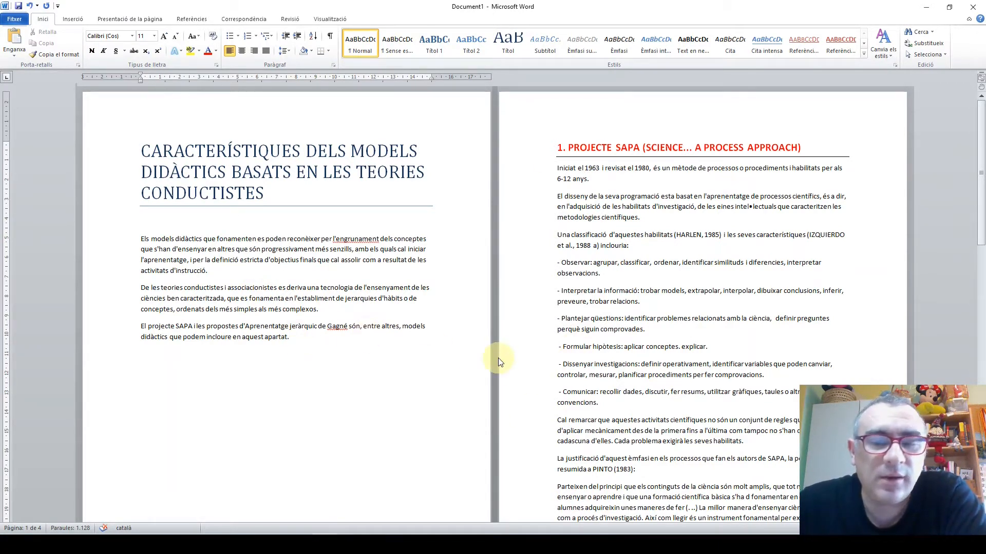
pyautogui.press('Return')
pyautogui.press('Return')
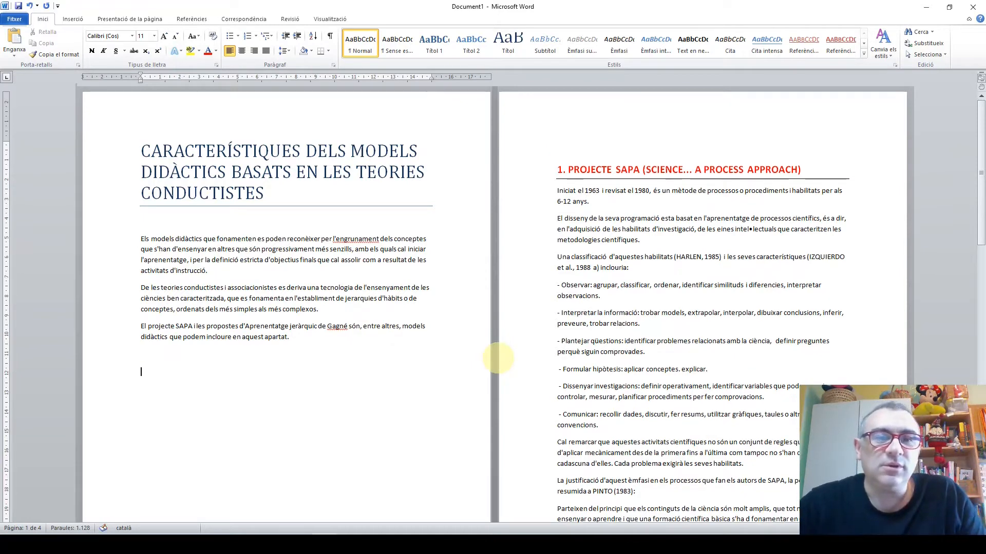
pyautogui.write('Lkjsdf posdf df  sdf')
pyautogui.press('Return')
pyautogui.write('Sdf psdf')
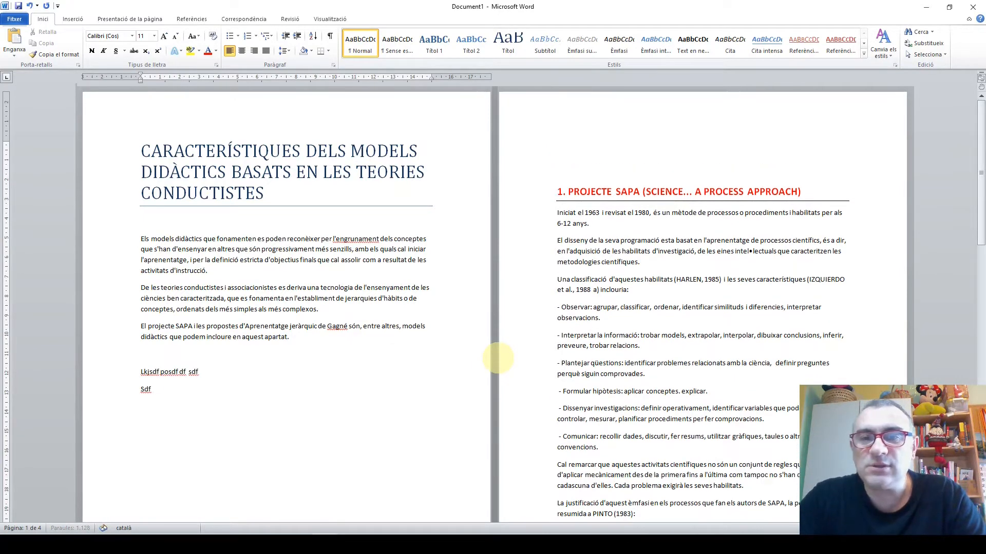
# Continue the filler text with the lines "Sdfbouhsdf b", "S0dfñ usdfb", "Dfño shdf" and "Efuh dfhu a", ending on a new paragraph
pyautogui.press('Return')
pyautogui.write('Sdfbouhsdf b')
pyautogui.press('Return')
pyautogui.write('S0dfñ usdfb ')
pyautogui.write('Dfño shdf')
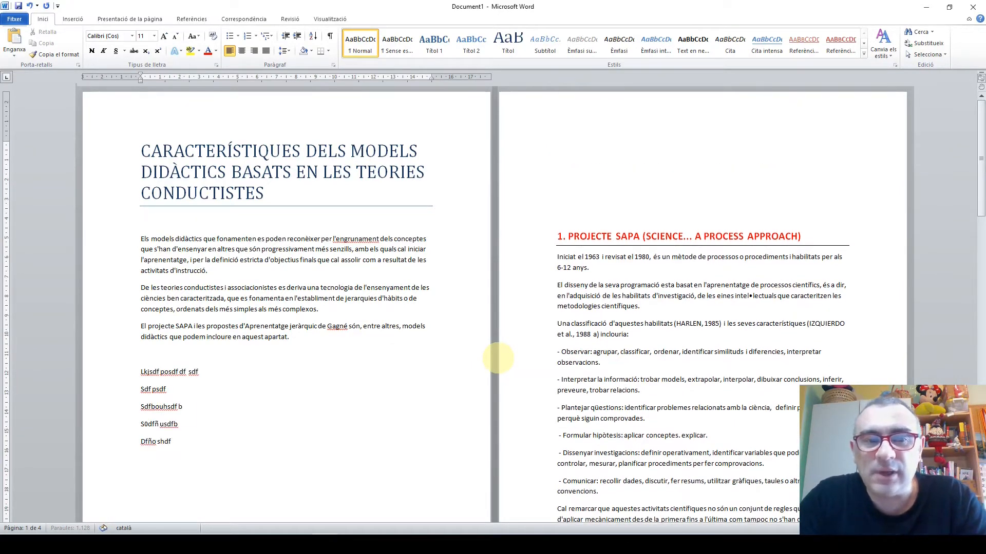
pyautogui.press('Return')
pyautogui.write('Efuh dfhu a')
pyautogui.press('Return')
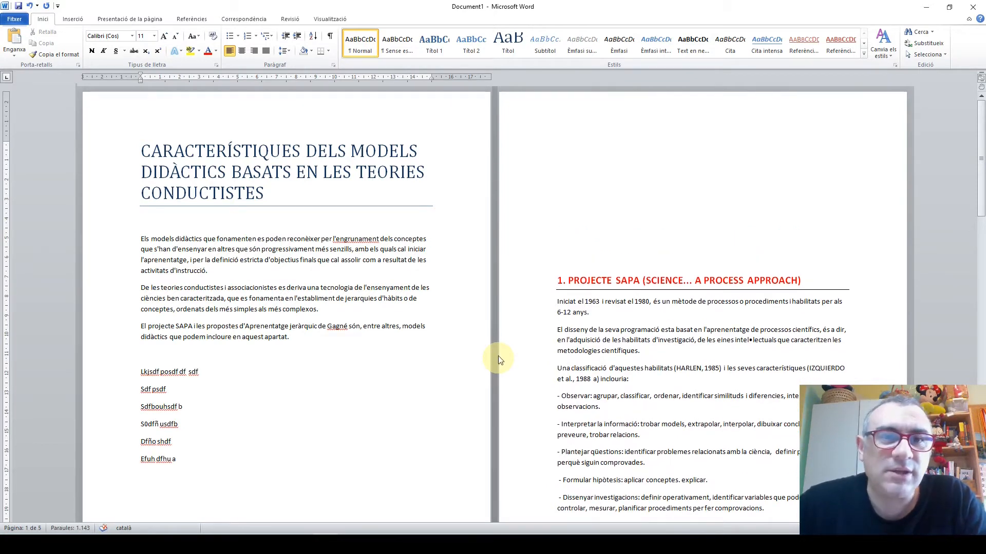
# Show the formatting marks and examine the blank paragraphs above the section 1 and section 2 headings
pyautogui.click(330, 35)
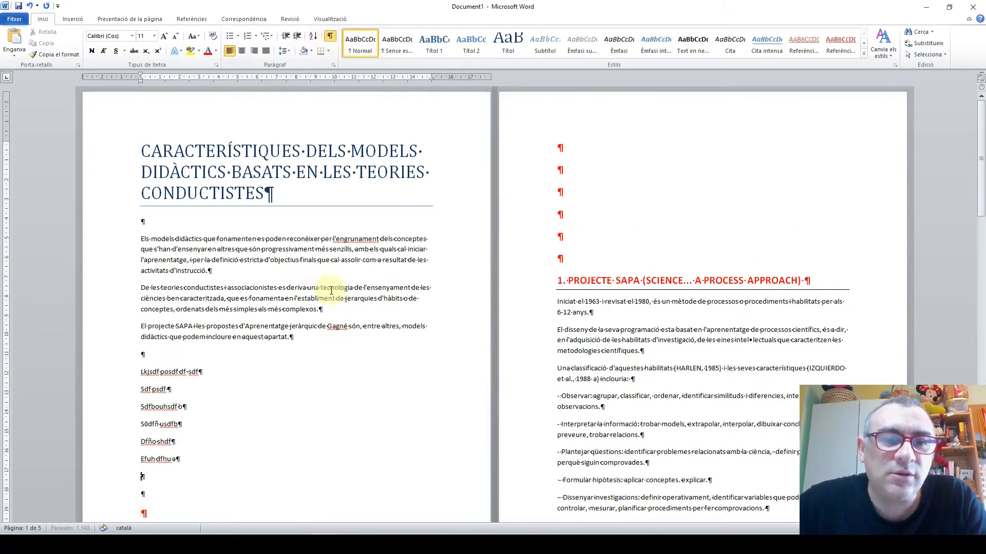
pyautogui.scroll(-2, 331, 291)
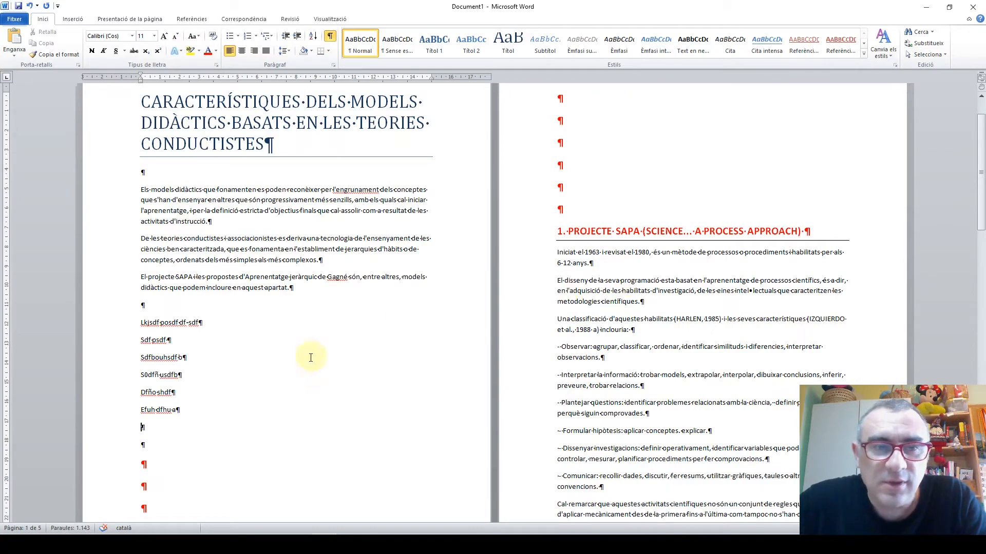
pyautogui.scroll(-15, 390, 400)
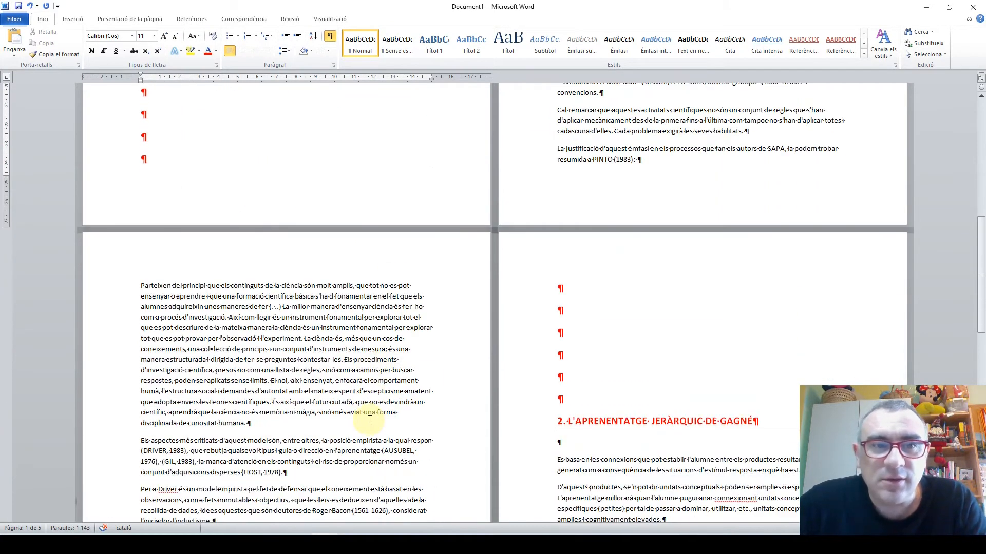
pyautogui.scroll(15, 370, 419)
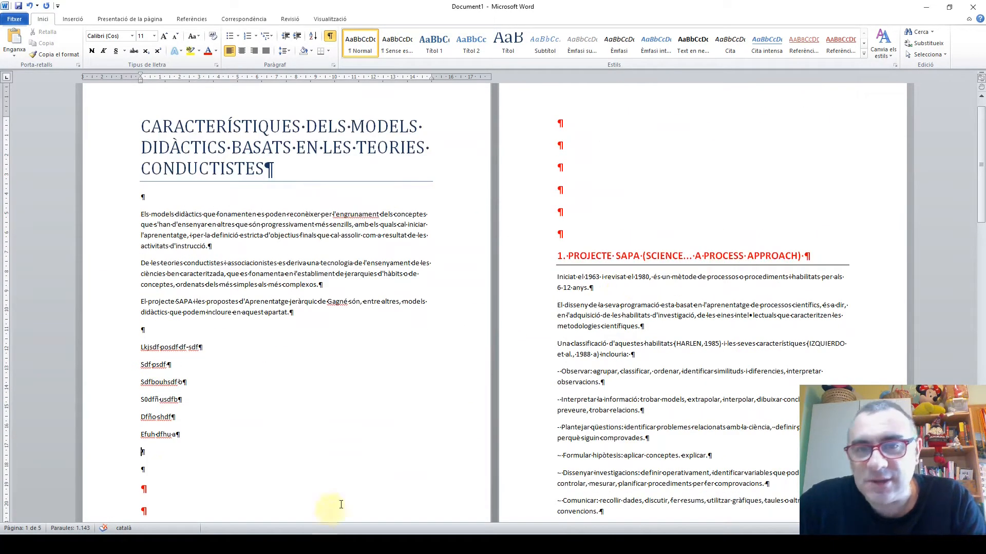
pyautogui.scroll(-15, 368, 370)
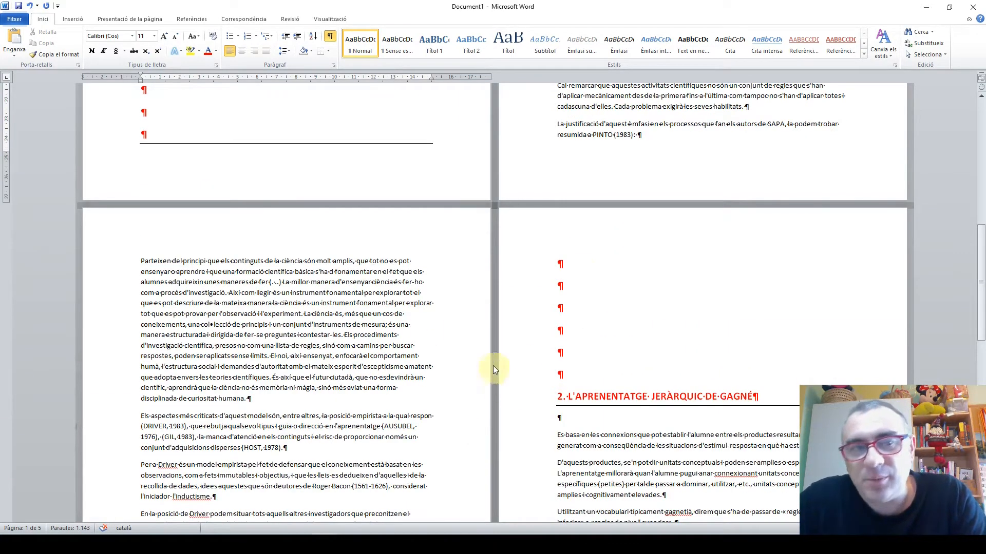
pyautogui.scroll(6, 287, 321)
pyautogui.scroll(4, 230, 321)
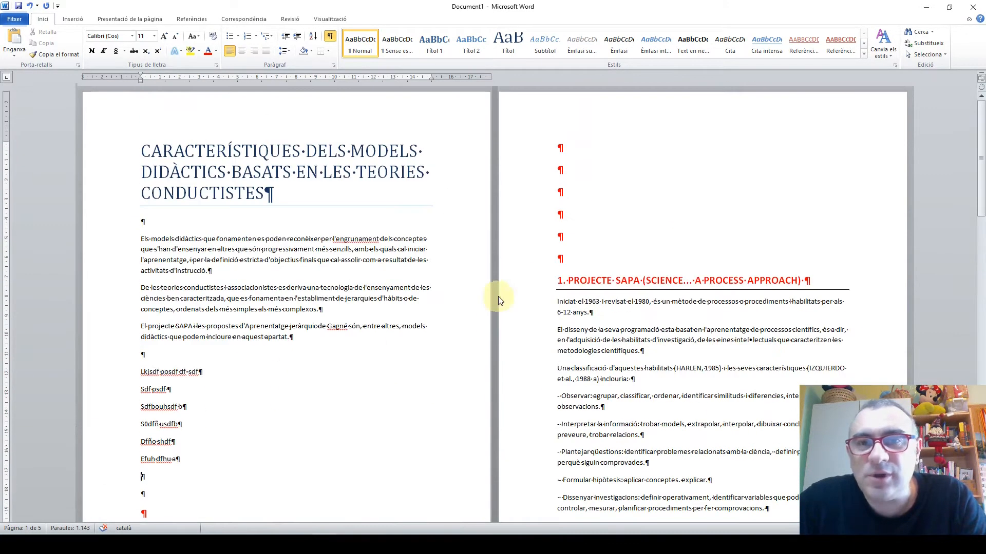
# Delete the blank paragraphs above the "1. PROJECTE SAPA" heading on page 2 so it starts the page
pyautogui.click(567, 145)
pyautogui.press('Delete')
pyautogui.press('Delete')
pyautogui.press('Delete')
pyautogui.press('Delete')
pyautogui.press('Delete')
pyautogui.press('Delete')
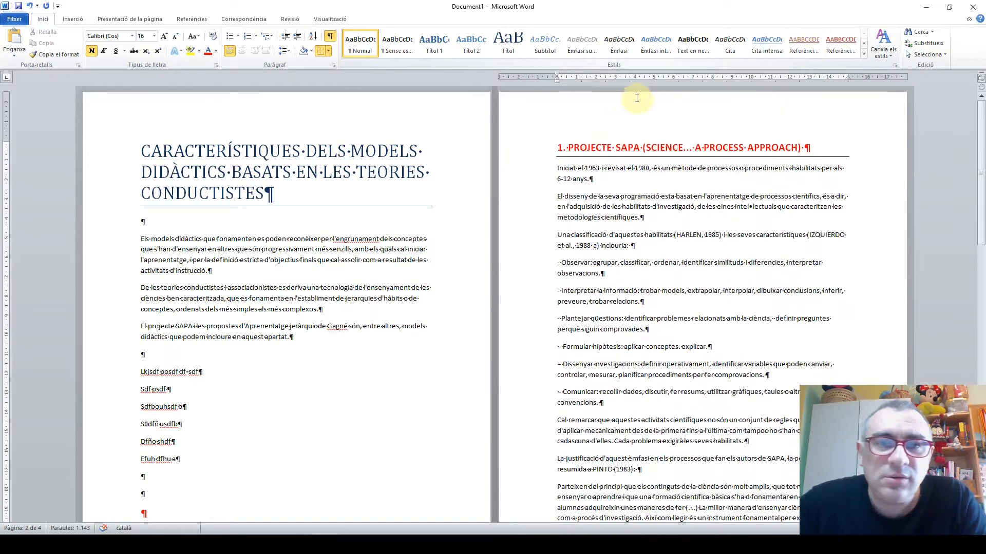
# Copy the "Per a Driver" paragraph on page 3 and paste it three times directly below the original
pyautogui.scroll(-15, 466, 331)
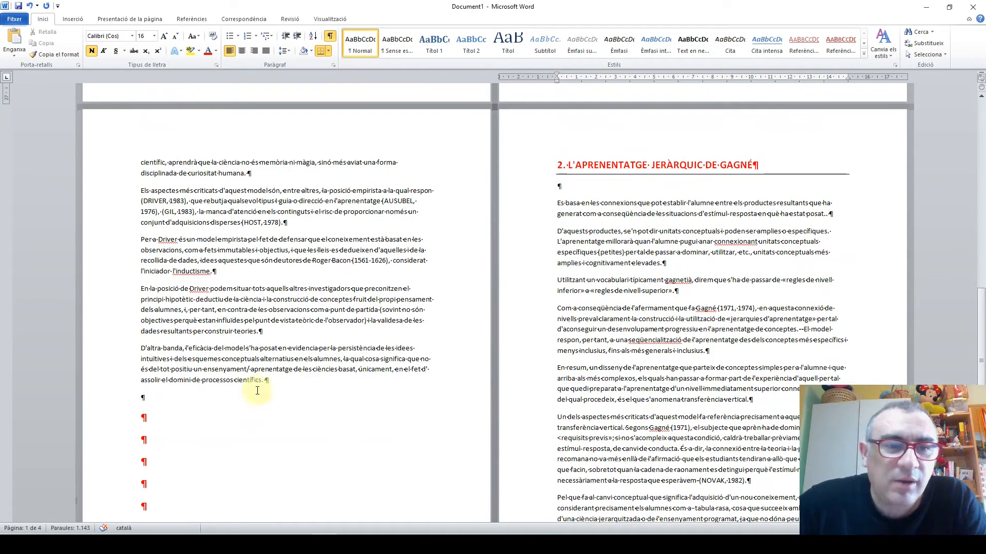
pyautogui.click(229, 276)
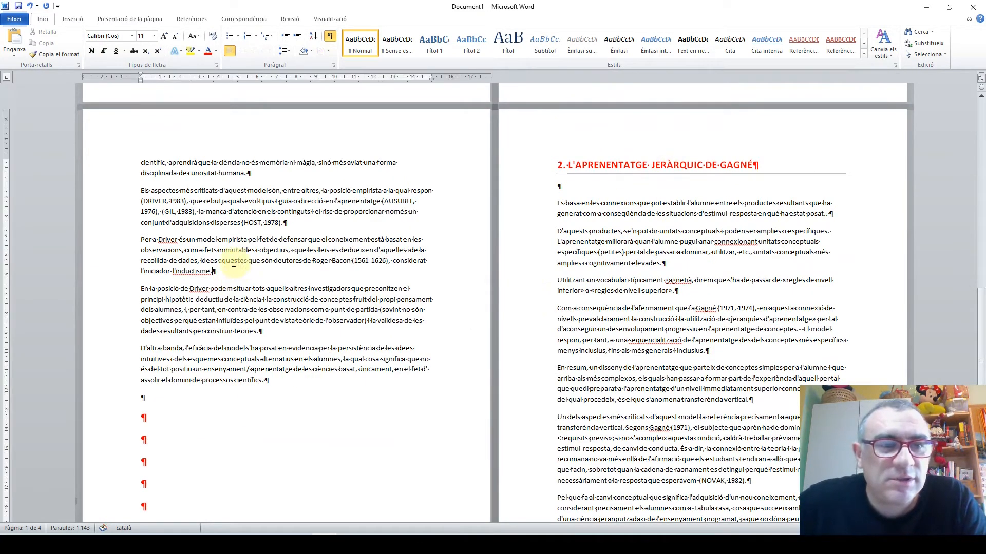
pyautogui.moveTo(139, 237); pyautogui.dragTo(213, 271)
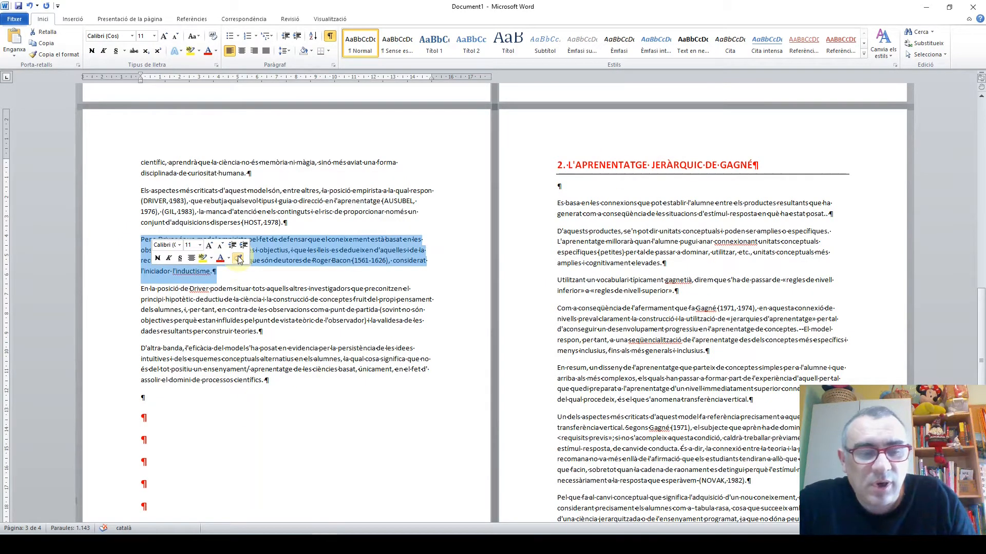
pyautogui.click(240, 277)
pyautogui.press('Return')
pyautogui.write("Per a Driver és un model empirista pel fet de defensar que el coneixement està basat en les observacions, com a fets immutables i objectius, i que les lleis es dedueixen d'aquelles i de la recollida de dades, idees aquestes que són deutores de Roger Bacon (1561-1626), considerat l'iniciador l'inductisme.")
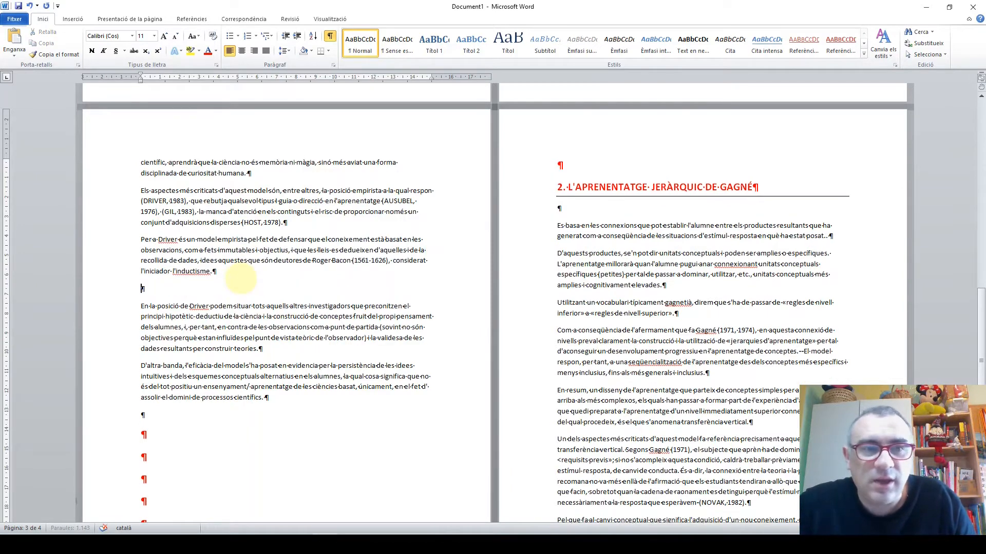
pyautogui.hotkey('ctrl', 'v')
pyautogui.hotkey('ctrl', 'v')
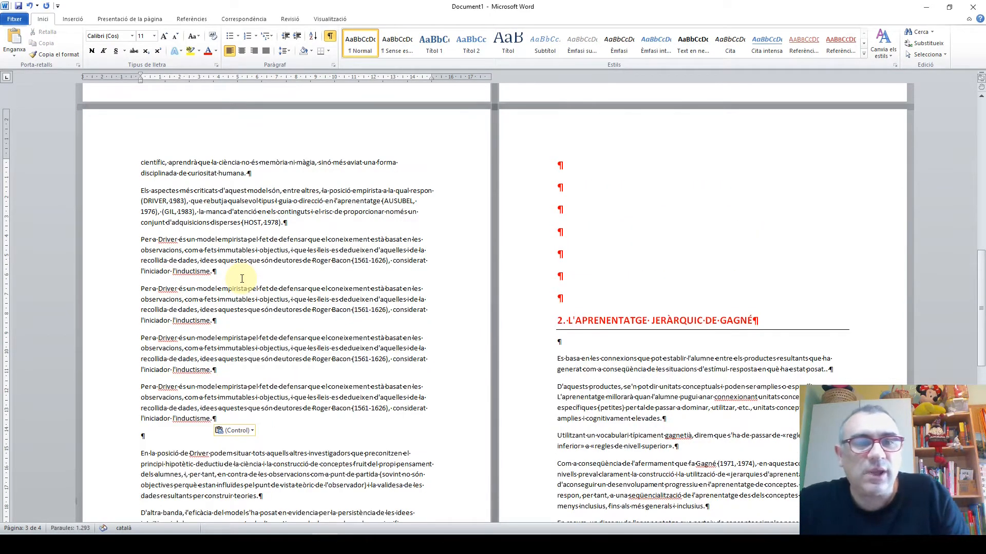
# Delete the blank paragraphs above the "2. L'APRENENTATGE JERÀRQUIC DE GAGNÉ" heading on page 4 so it starts the page
pyautogui.scroll(-6, 293, 327)
pyautogui.scroll(3, 286, 319)
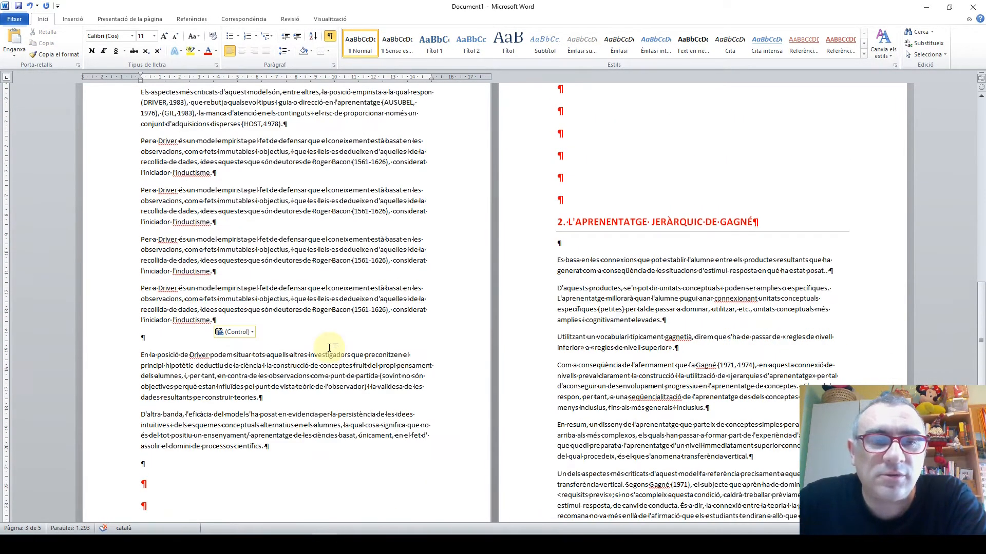
pyautogui.scroll(5, 607, 342)
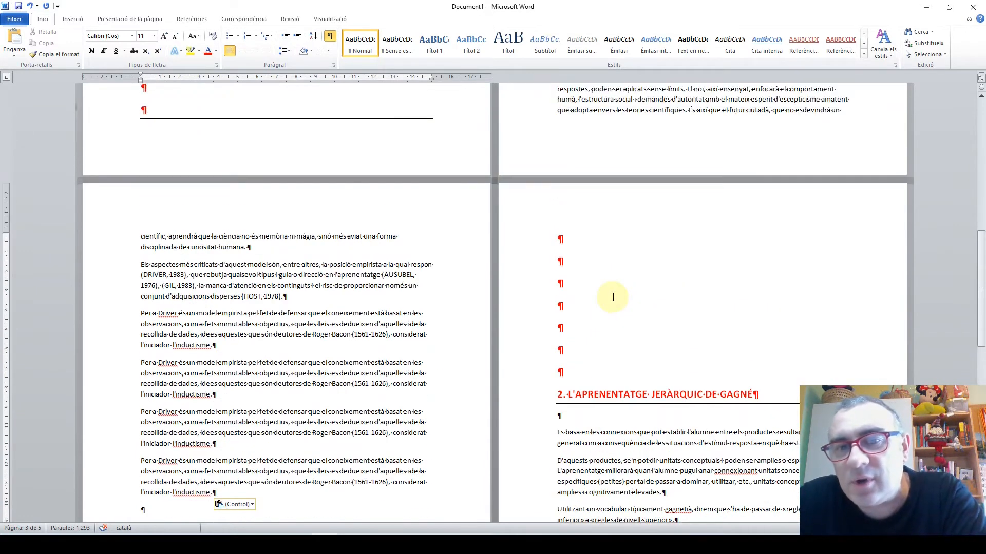
pyautogui.click(557, 239)
pyautogui.press('Delete')
pyautogui.press('Delete')
pyautogui.press('Delete')
pyautogui.press('Delete')
pyautogui.press('Delete')
pyautogui.press('Delete')
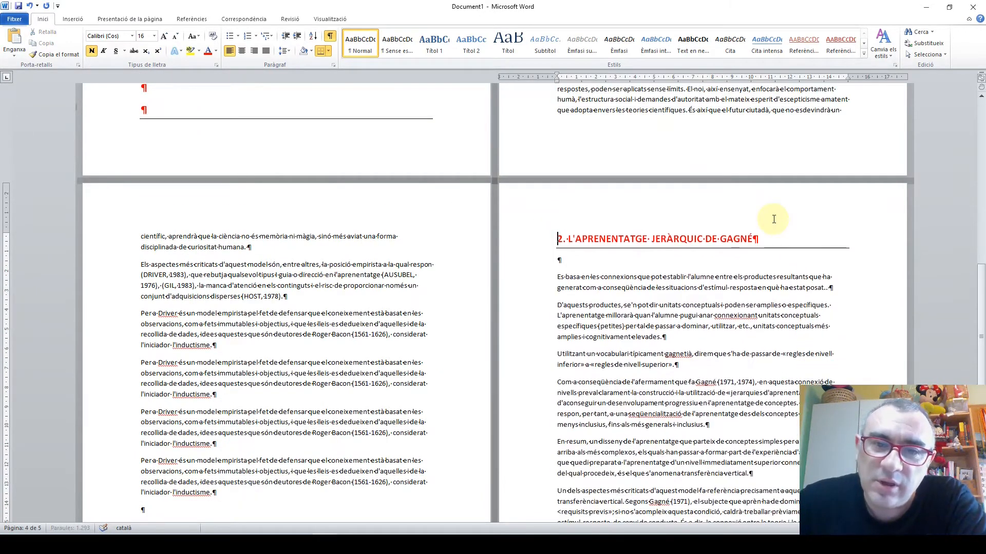
# Return to the first page and look over the available page and section break types without inserting one
pyautogui.scroll(15, 266, 504)
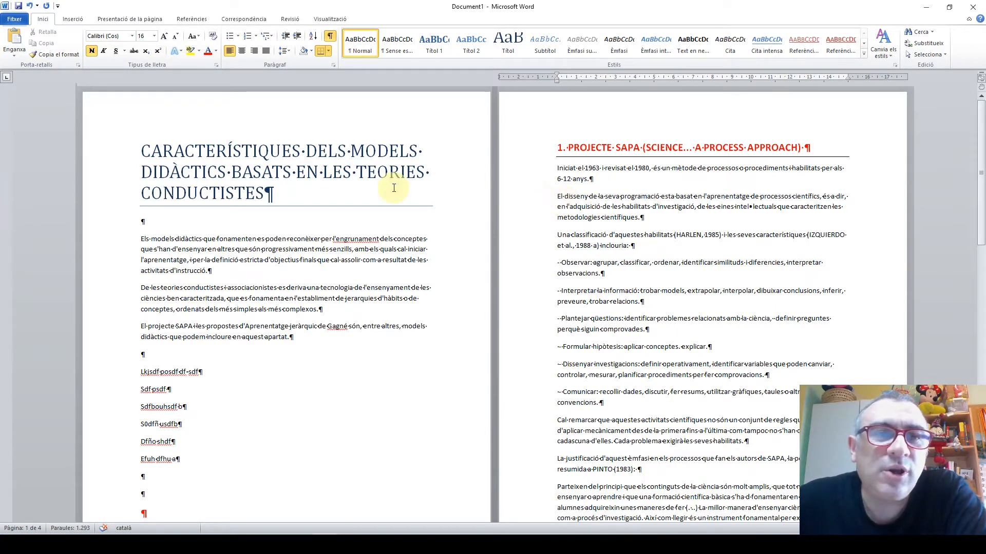
pyautogui.click(129, 19)
pyautogui.click(203, 33)
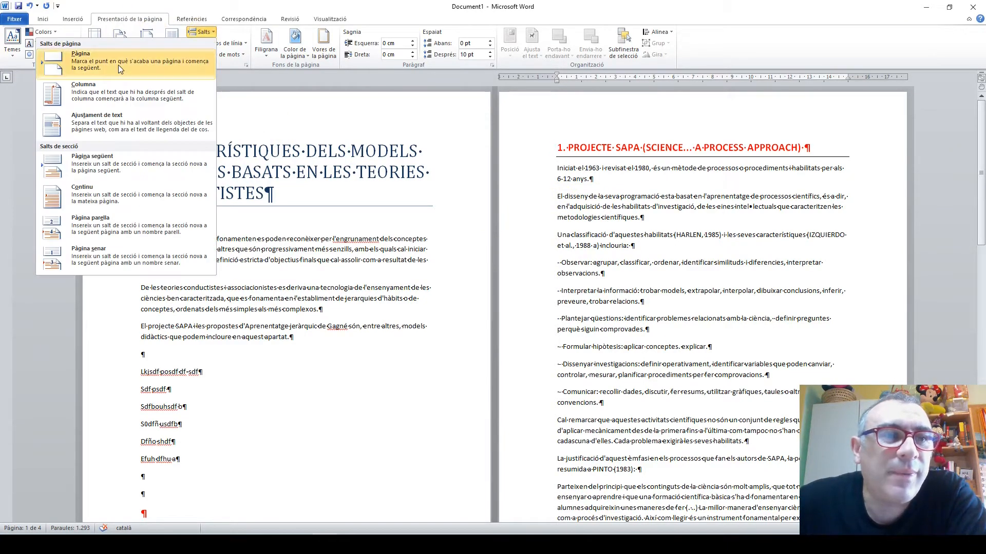
pyautogui.click(611, 220)
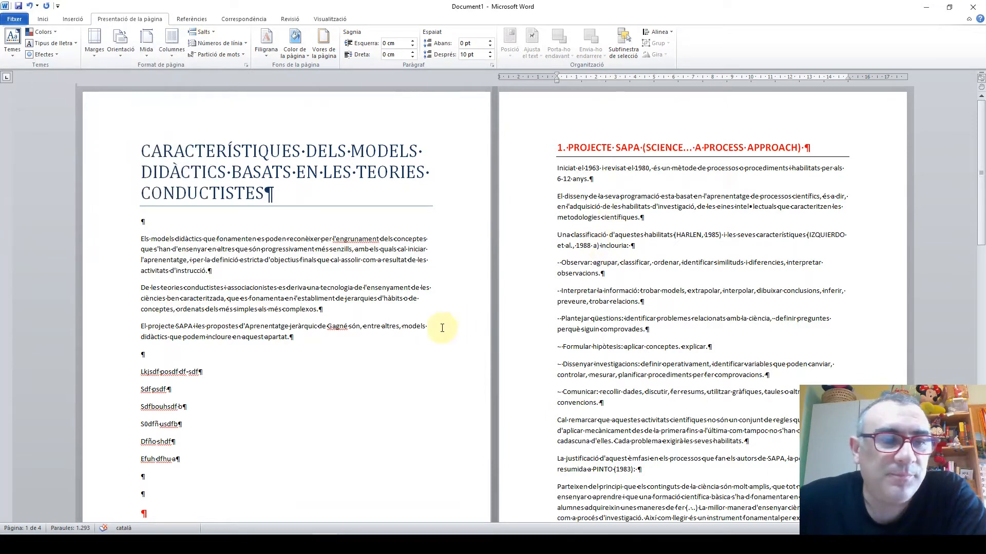
# Delete the blank paragraphs above the "1. PROJECTE SAPA" heading so it directly follows the first page's text
pyautogui.scroll(-1, 436, 329)
pyautogui.click(155, 432)
pyautogui.press('Delete')
pyautogui.press('Delete')
pyautogui.press('Delete')
pyautogui.press('Delete')
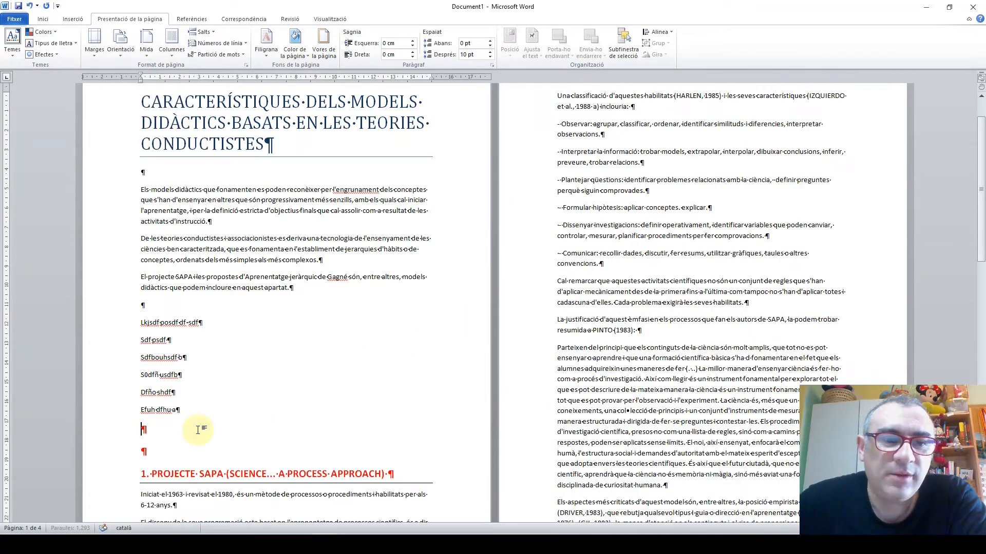
pyautogui.press('Delete')
pyautogui.press('Delete')
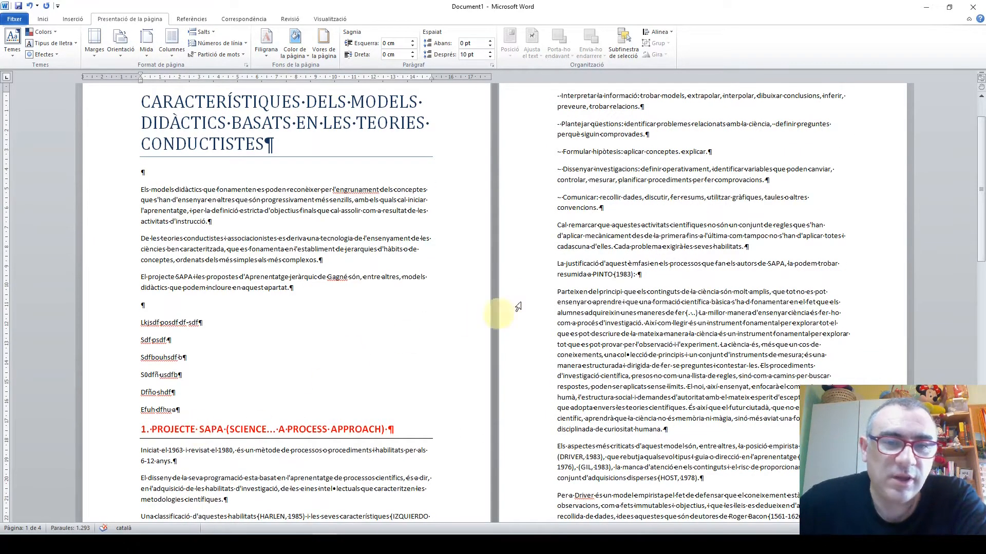
# Delete the blank paragraphs above the "2. L'APRENENTATGE JERÀRQUIC DE GAGNÉ" heading so it directly follows the preceding text
pyautogui.scroll(-15, 529, 333)
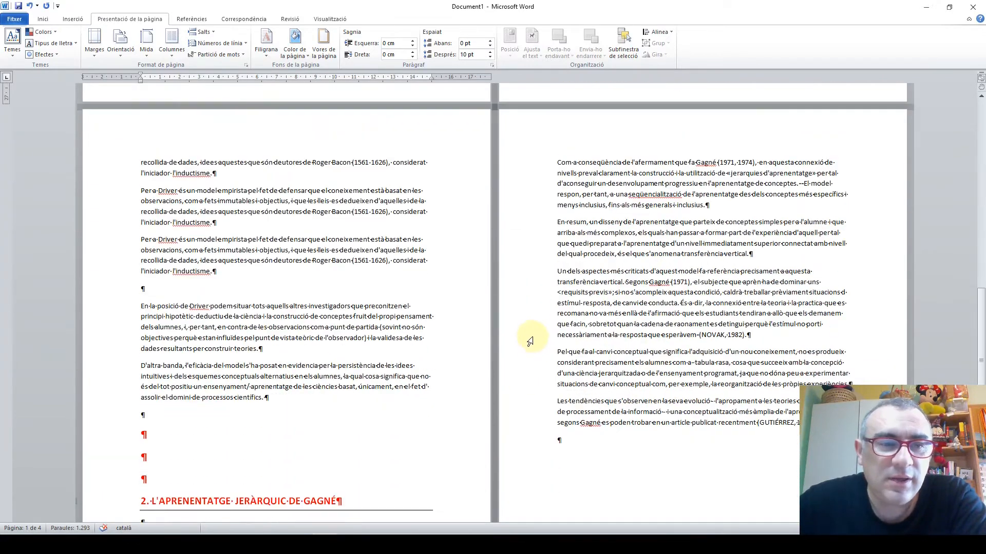
pyautogui.click(142, 318)
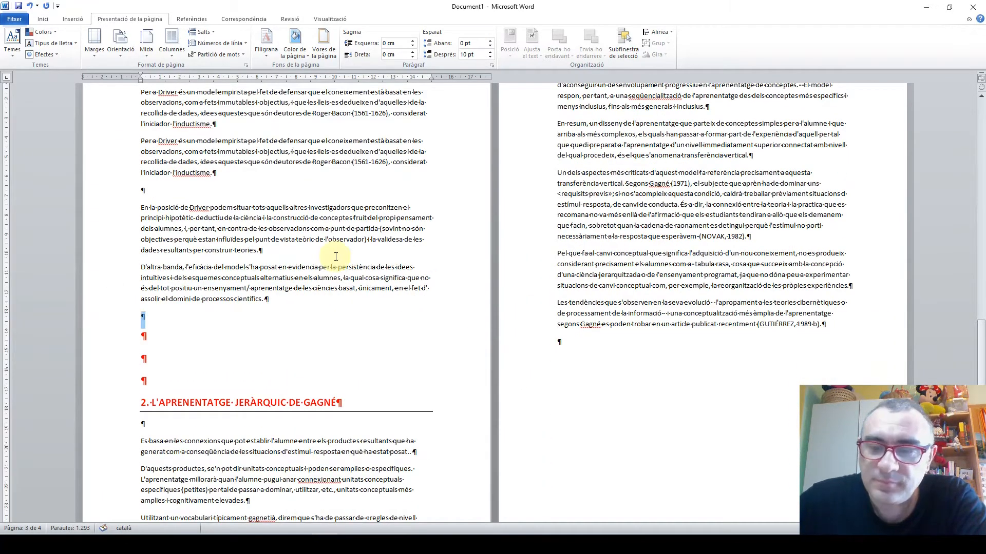
pyautogui.press('Delete')
pyautogui.press('Delete')
pyautogui.press('Delete')
pyautogui.press('Delete')
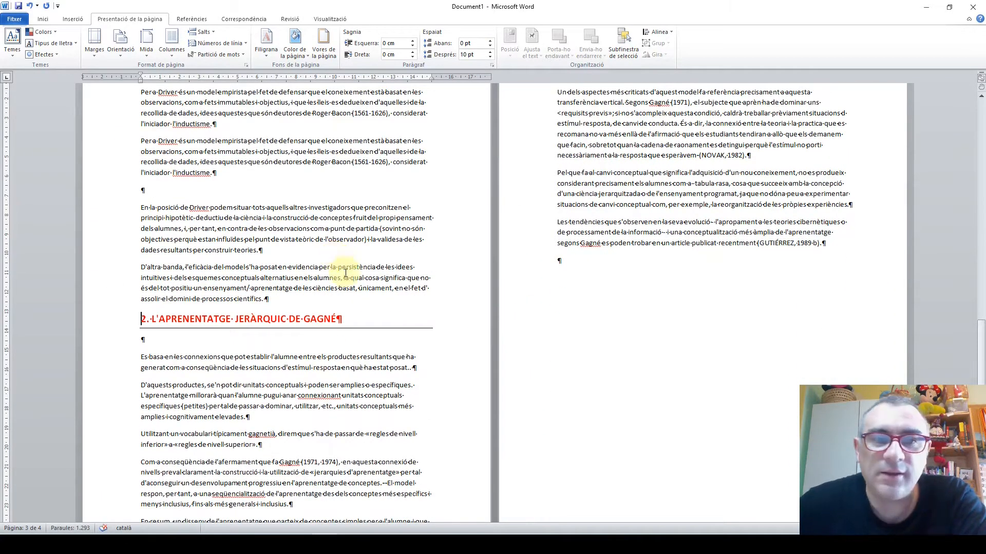
# Insert a page break directly before the "1. PROJECTE SAPA" heading
pyautogui.scroll(10, 336, 256)
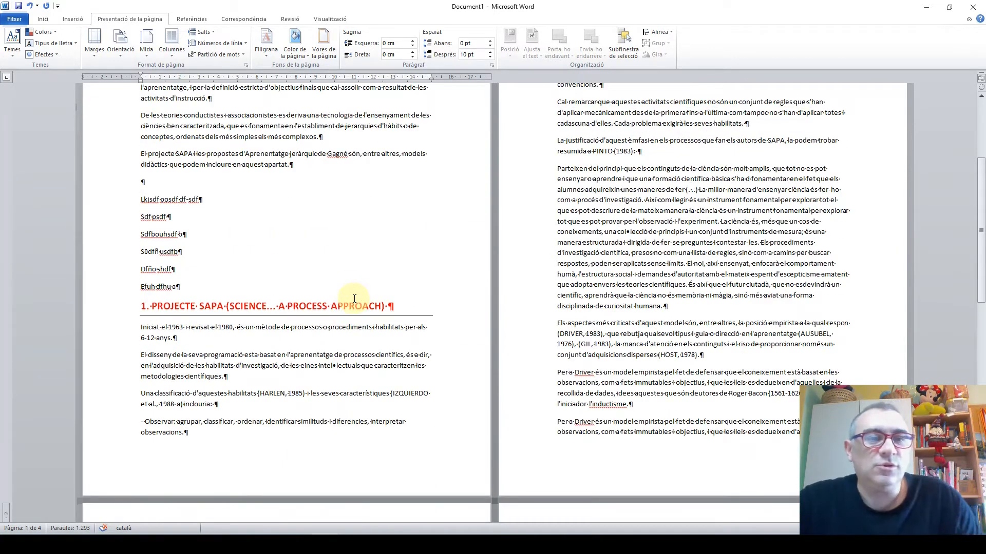
pyautogui.click(143, 308)
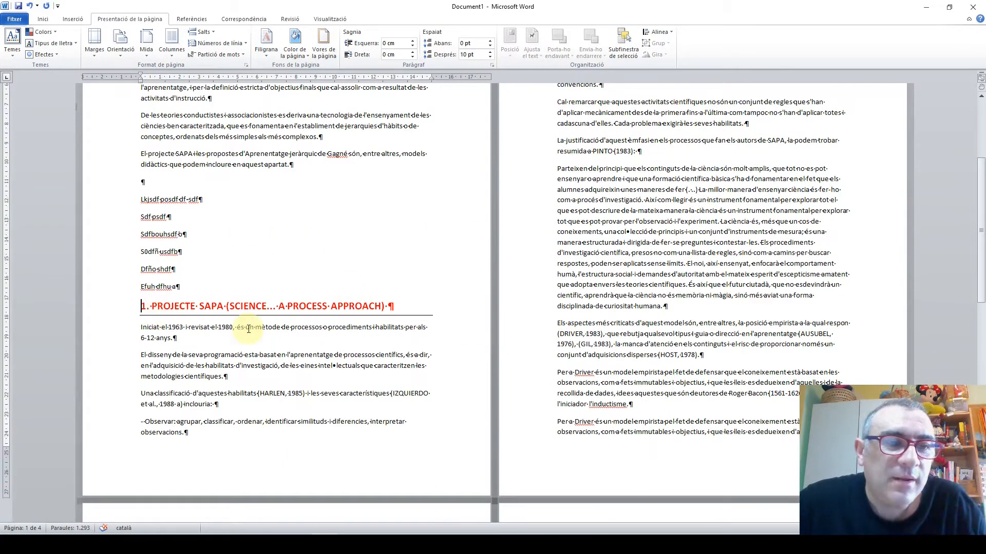
pyautogui.click(213, 33)
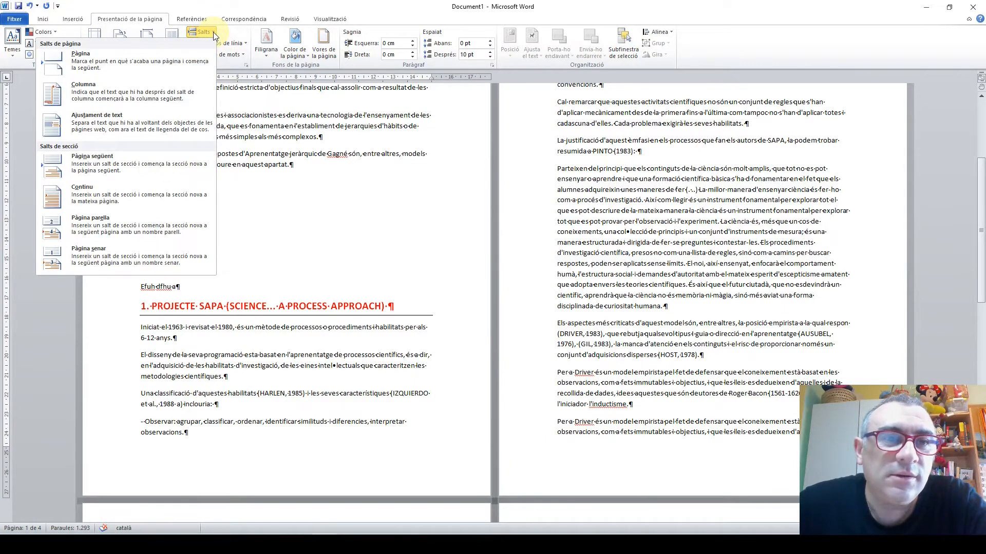
pyautogui.click(130, 63)
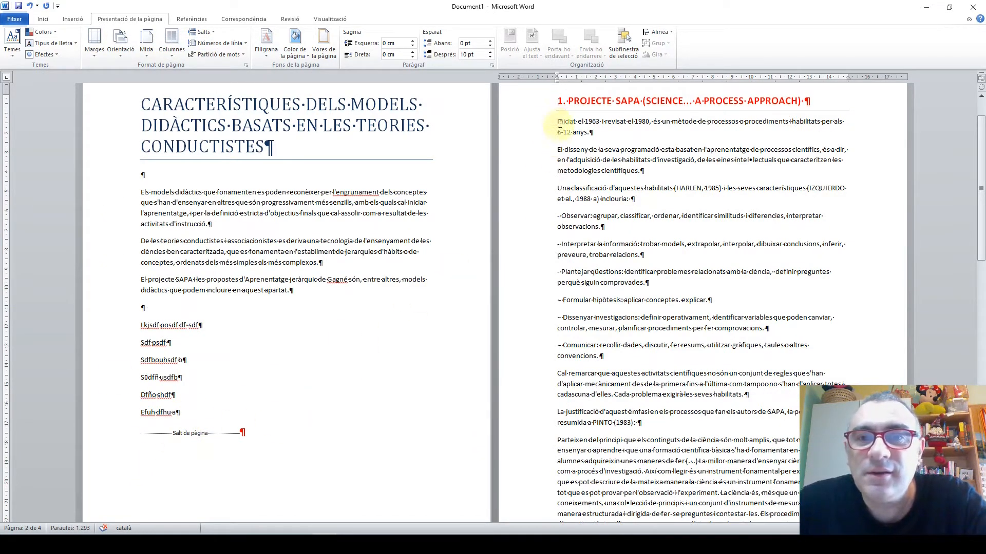
pyautogui.scroll(1, 560, 128)
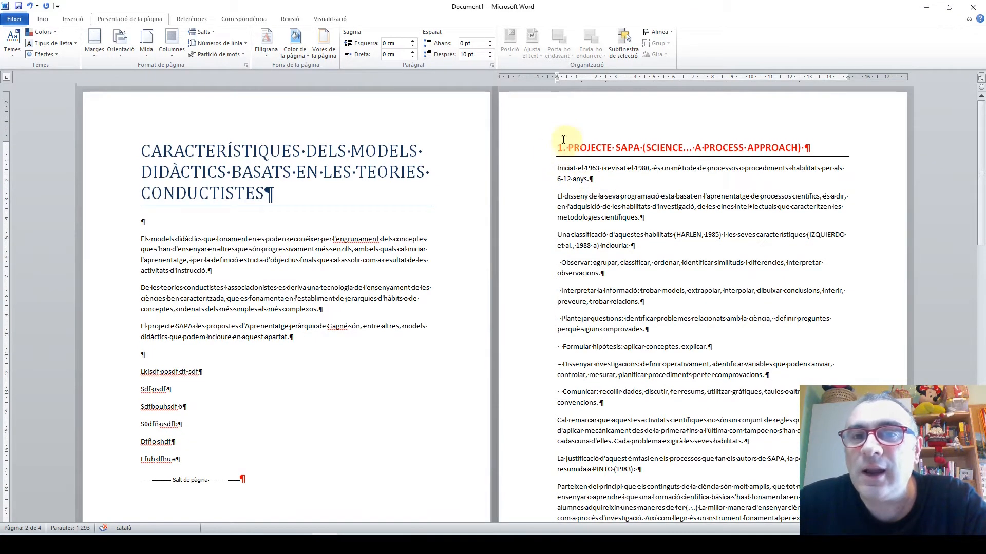
# Copy the "El projecte SAPA" paragraph on the first page and paste it five times directly below the original
pyautogui.scroll(-3, 281, 308)
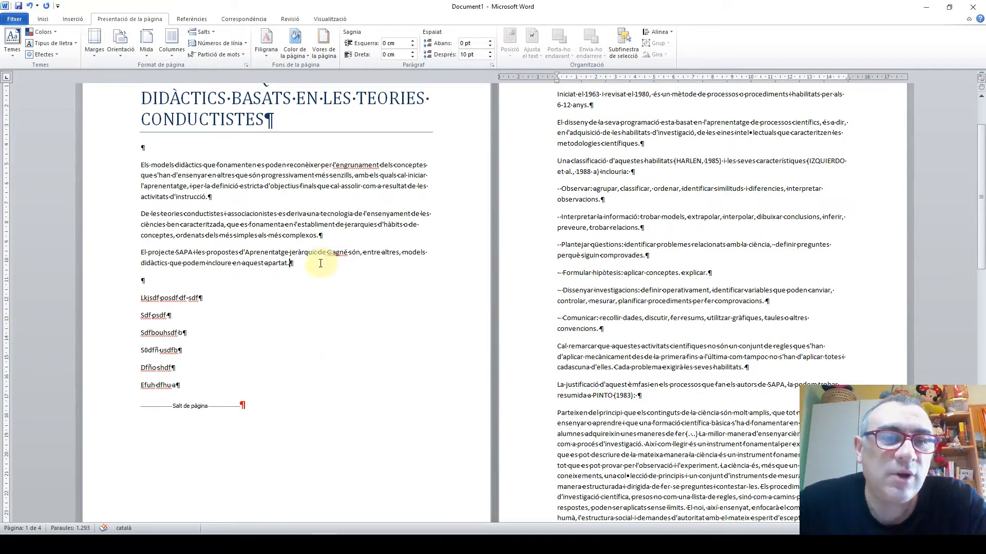
pyautogui.moveTo(320, 263); pyautogui.dragTo(125, 257)
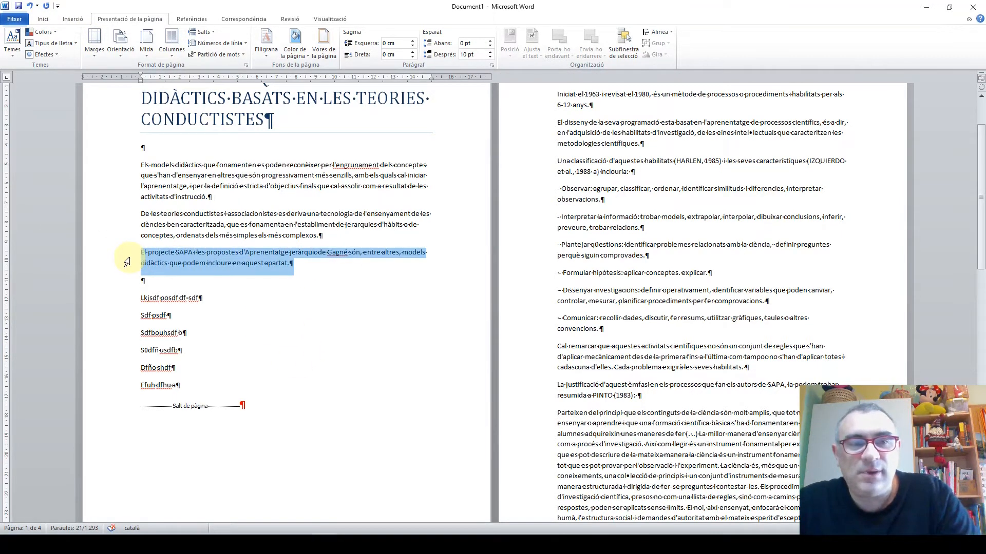
pyautogui.hotkey('ctrl', 'c')
pyautogui.click(188, 281)
pyautogui.hotkey('ctrl', 'v')
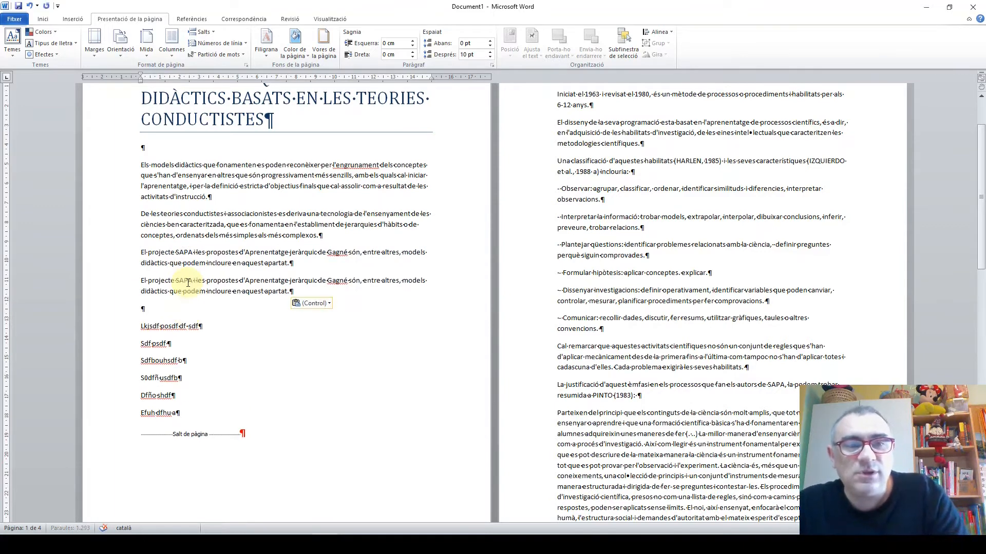
pyautogui.hotkey('ctrl', 'v')
pyautogui.hotkey('ctrl', 'v')
pyautogui.hotkey('ctrl', 'v')
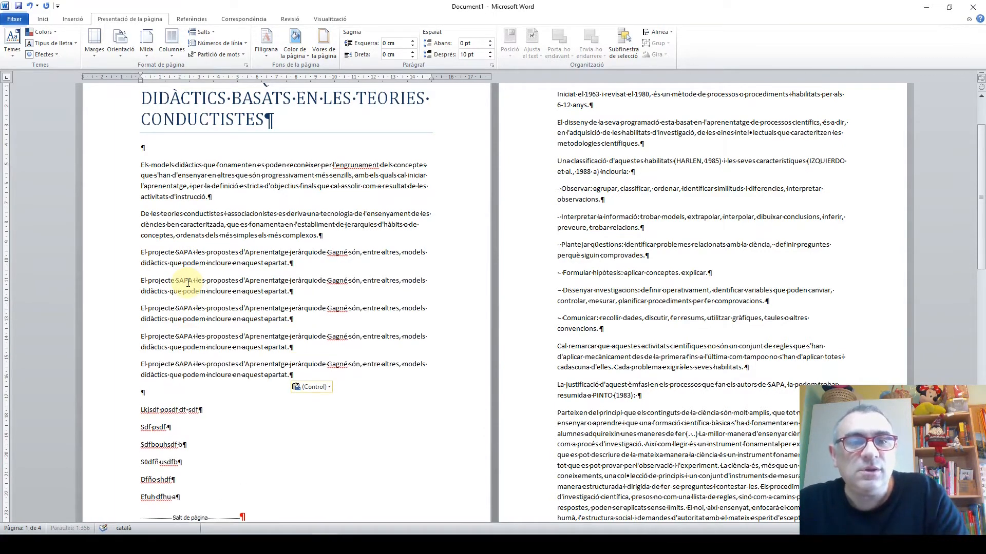
pyautogui.hotkey('ctrl', 'v')
# Paste two more copies of the "El projecte SAPA" paragraph after "Dfño shdf" and check where the "1. PROJECTE SAPA" heading starts
pyautogui.scroll(-2, 188, 283)
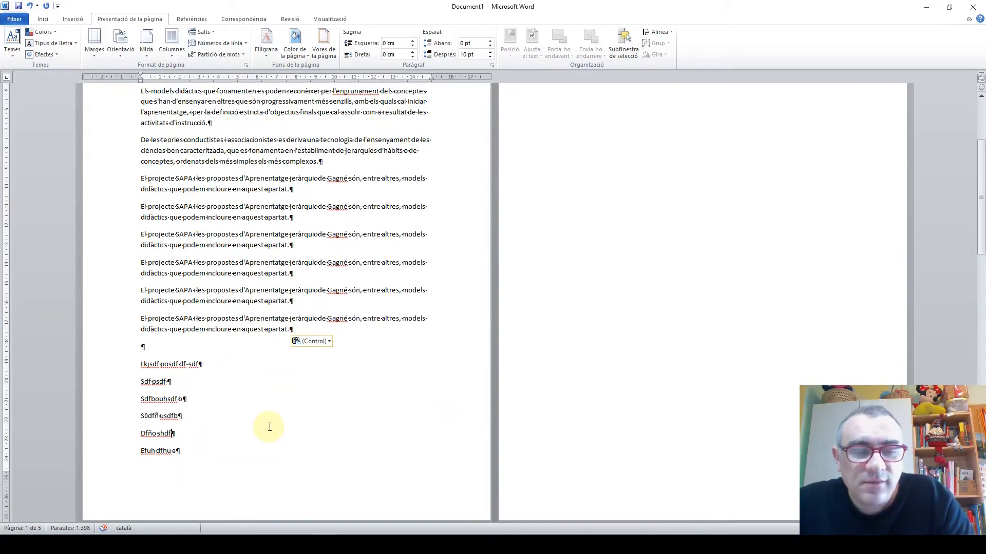
pyautogui.hotkey('ctrl', 'v')
pyautogui.scroll(4, 265, 425)
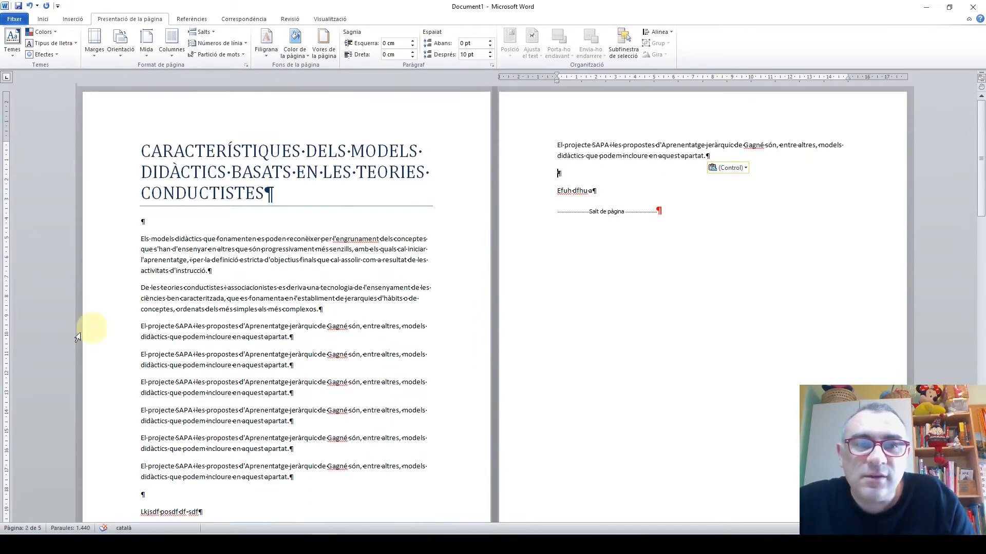
pyautogui.scroll(-3, 165, 367)
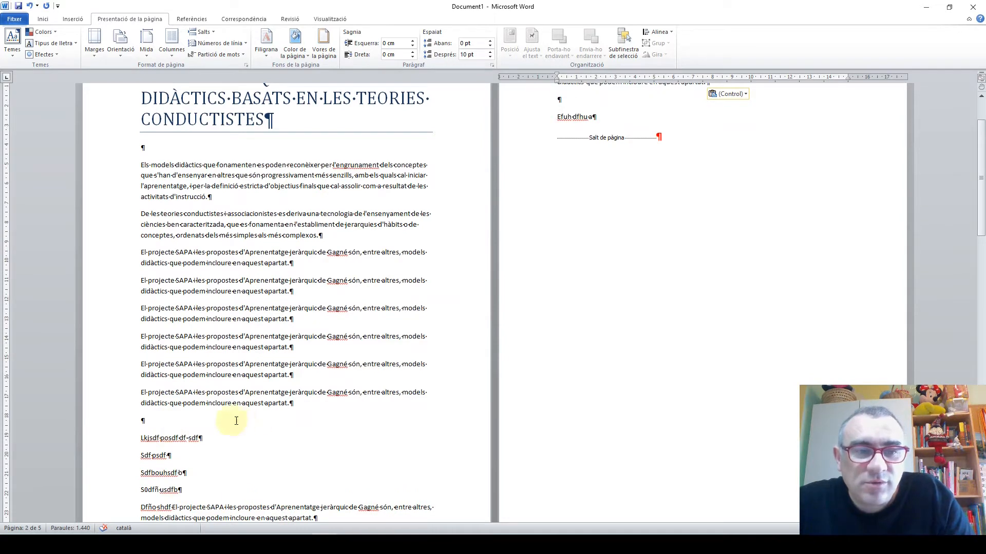
pyautogui.scroll(3, 682, 116)
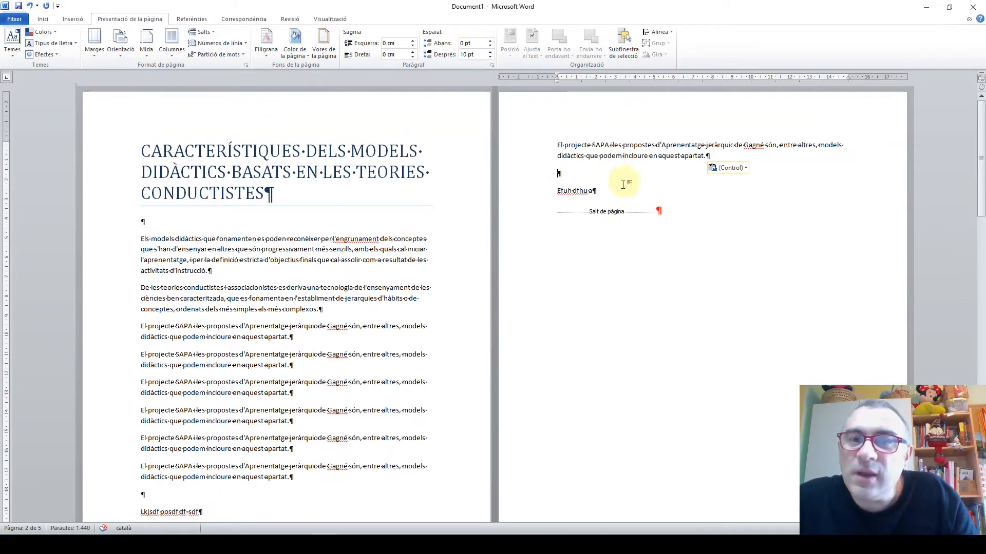
pyautogui.scroll(-15, 595, 212)
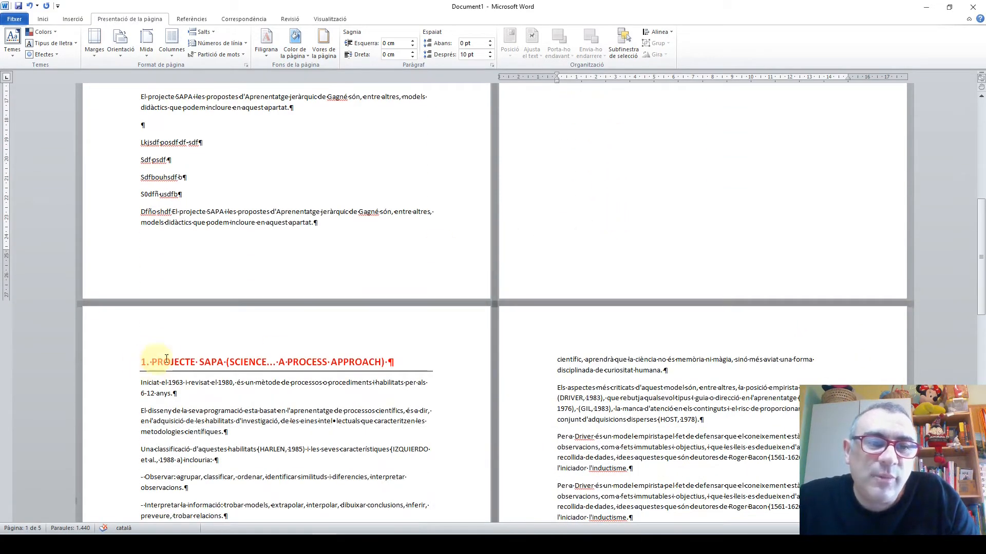
pyautogui.scroll(15, 315, 366)
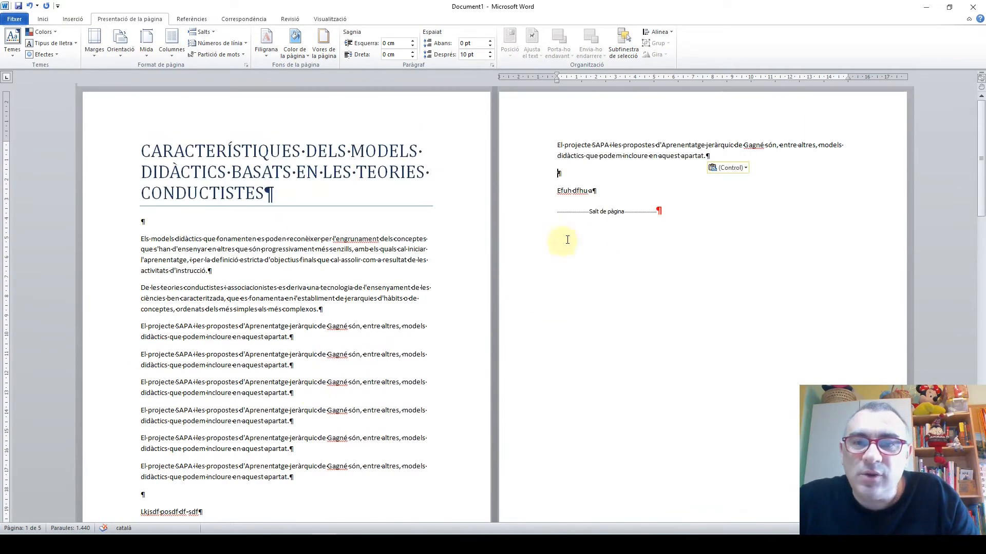
# Paste several more copies of the "El projecte SAPA" paragraph after "Efuh dfhu a" on page 2, above the page break
pyautogui.hotkey('ctrl', 'v')
pyautogui.hotkey('ctrl', 'v')
pyautogui.hotkey('ctrl', 'v')
pyautogui.hotkey('ctrl', 'v')
pyautogui.hotkey('ctrl', 'v')
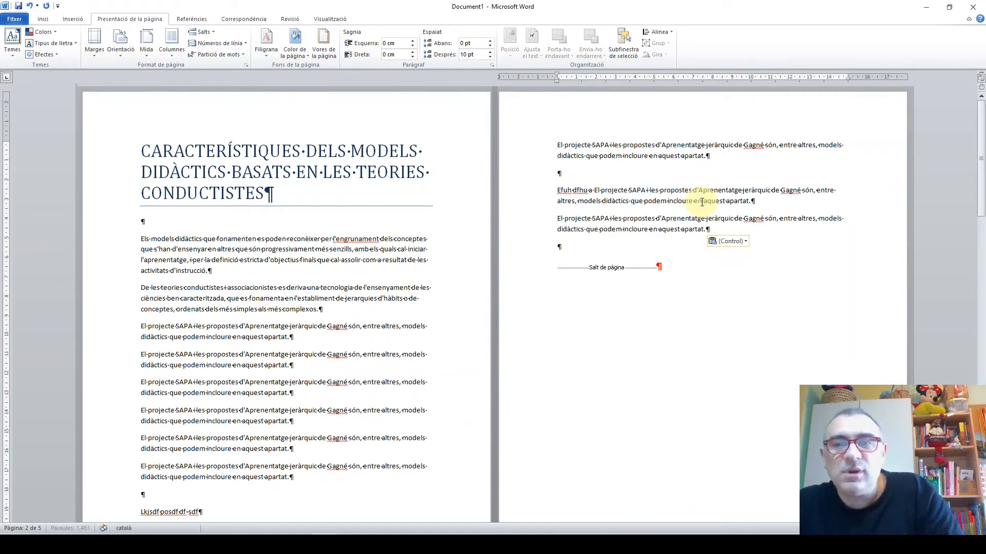
pyautogui.scroll(-3, 318, 268)
pyautogui.scroll(-10, 317, 267)
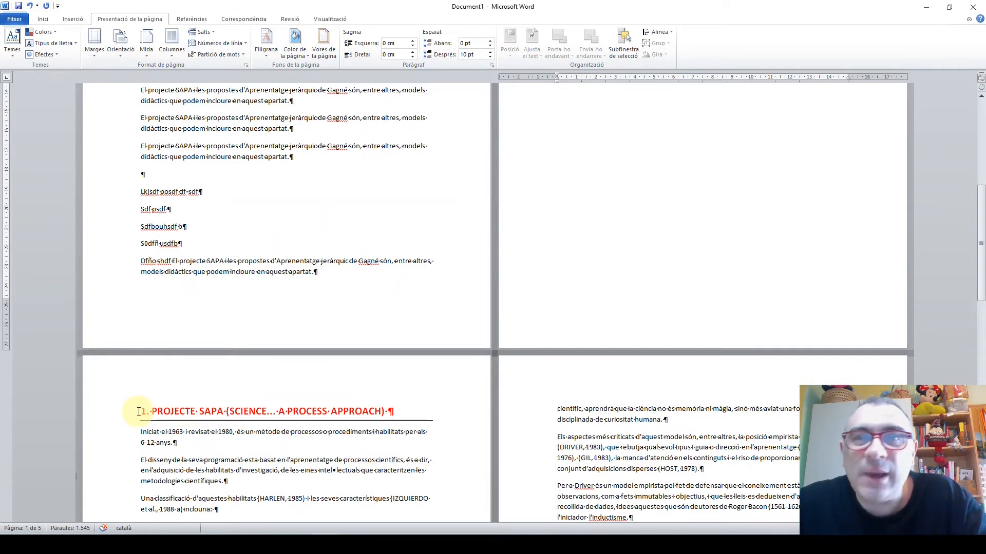
# Insert a page break directly before the "2. L'APRENENTATGE JERÀRQUIC DE GAGNÉ" heading
pyautogui.scroll(-18, 138, 411)
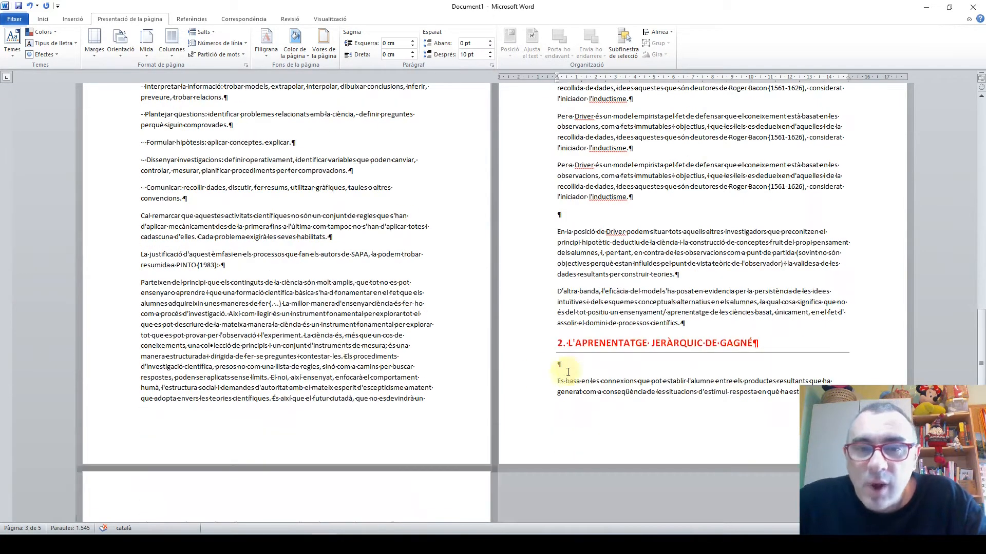
pyautogui.click(554, 343)
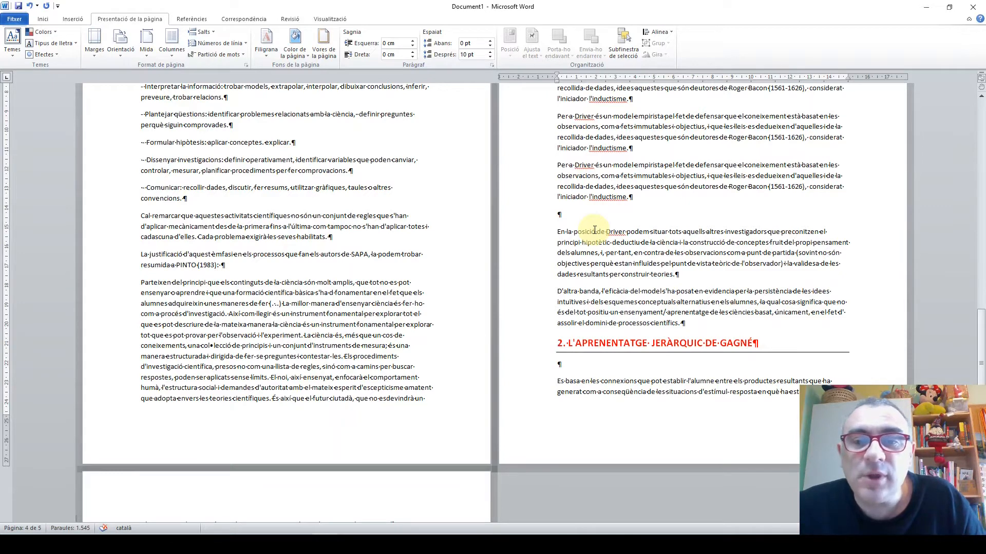
pyautogui.hotkey('ctrl', 'Return')
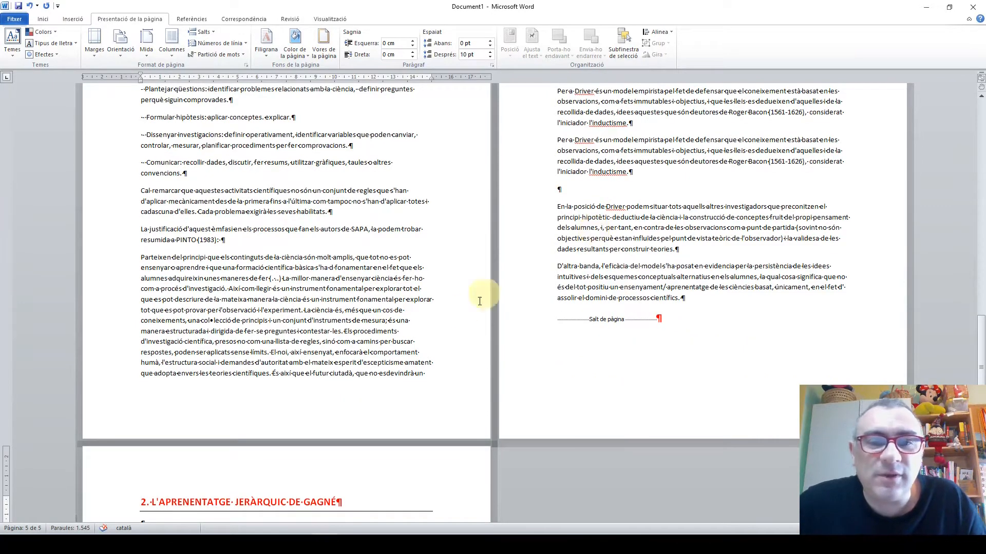
pyautogui.scroll(-2, 402, 325)
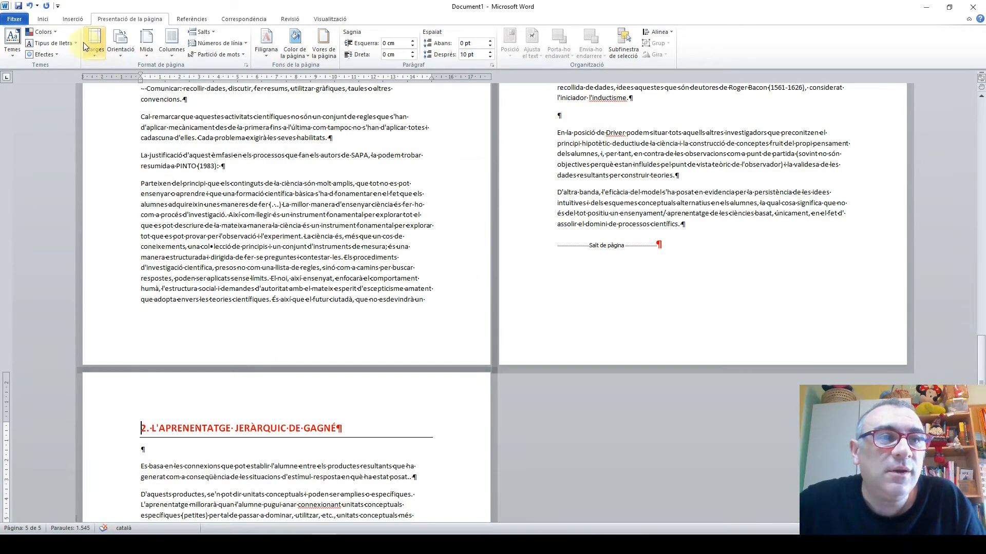
# Hide the paragraph marks and other formatting symbols, and review where both numbered headings start
pyautogui.click(44, 19)
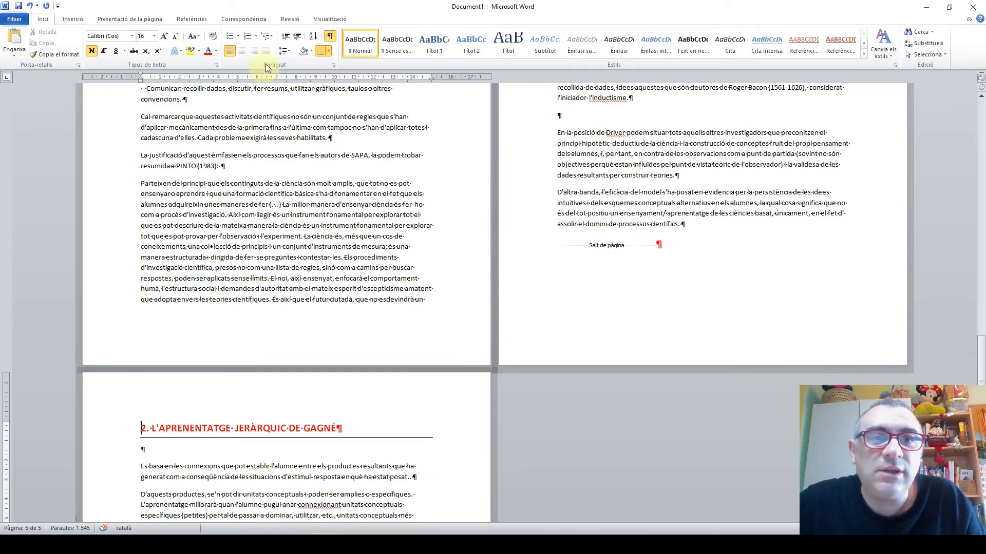
pyautogui.click(330, 36)
pyautogui.scroll(8, 420, 297)
pyautogui.scroll(6, 354, 341)
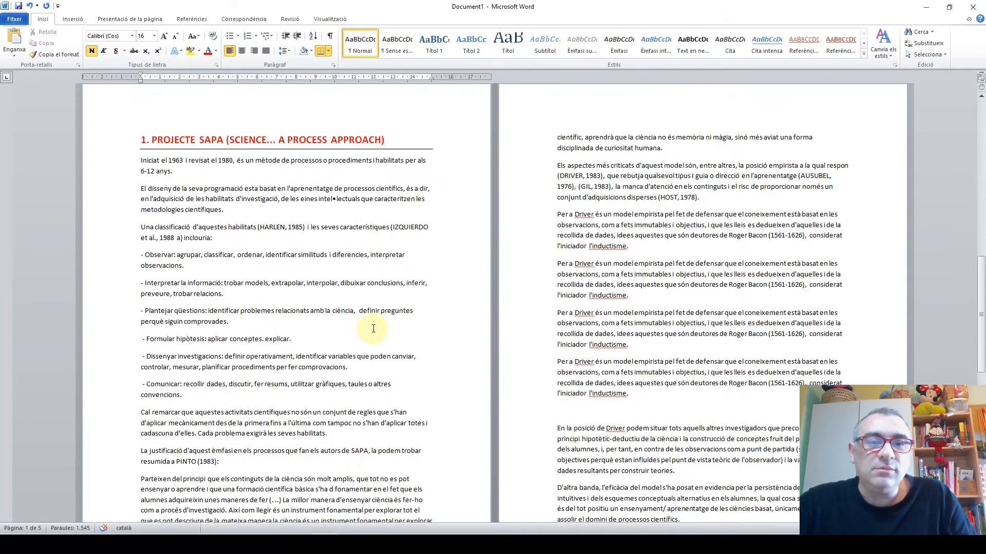
pyautogui.scroll(-18, 356, 383)
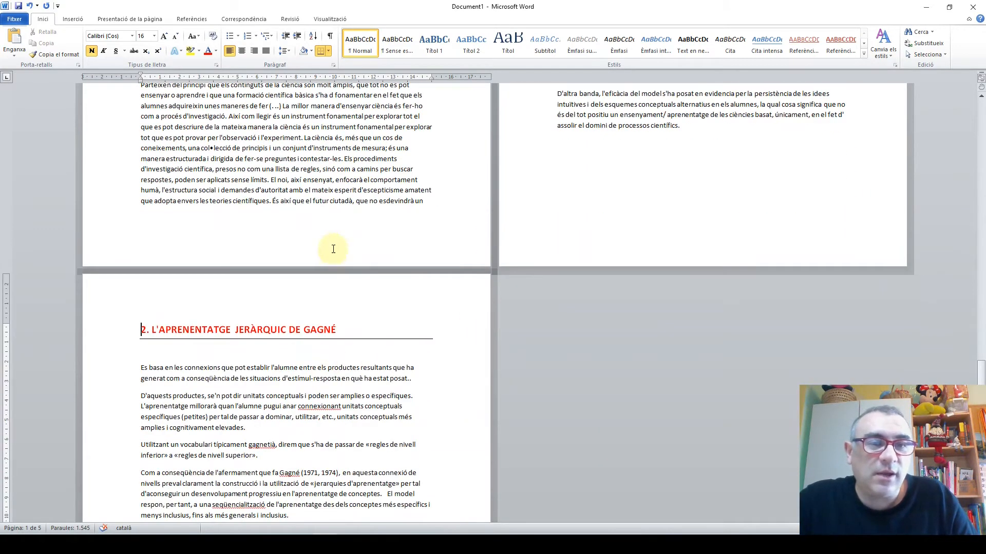
# Copy the last "Per a Driver" paragraph on page 4 and paste it repeatedly directly below itself
pyautogui.scroll(6, 330, 247)
pyautogui.doubleClick(530, 214)
pyautogui.moveTo(531, 215); pyautogui.dragTo(491, 209)
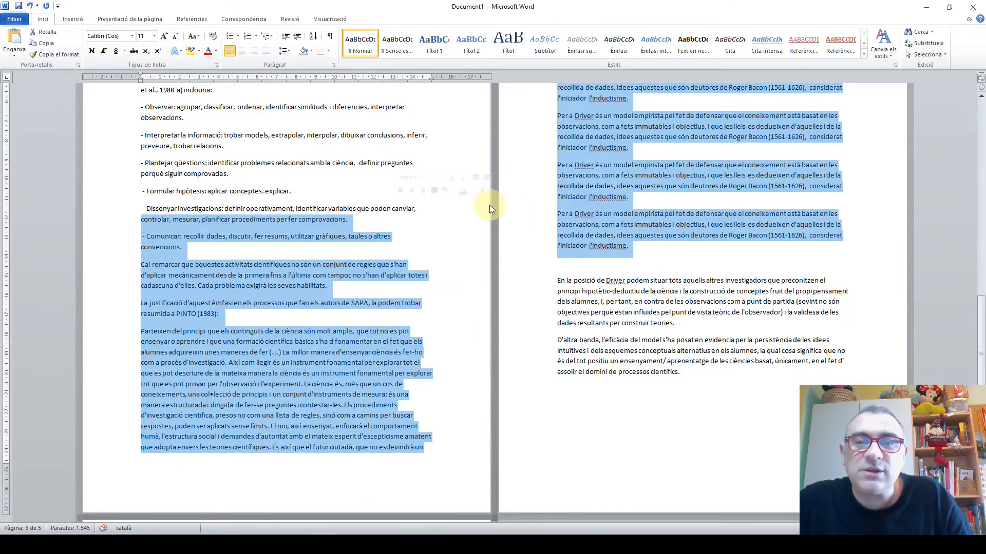
pyautogui.moveTo(674, 243); pyautogui.dragTo(553, 218)
pyautogui.hotkey('ctrl', 'c')
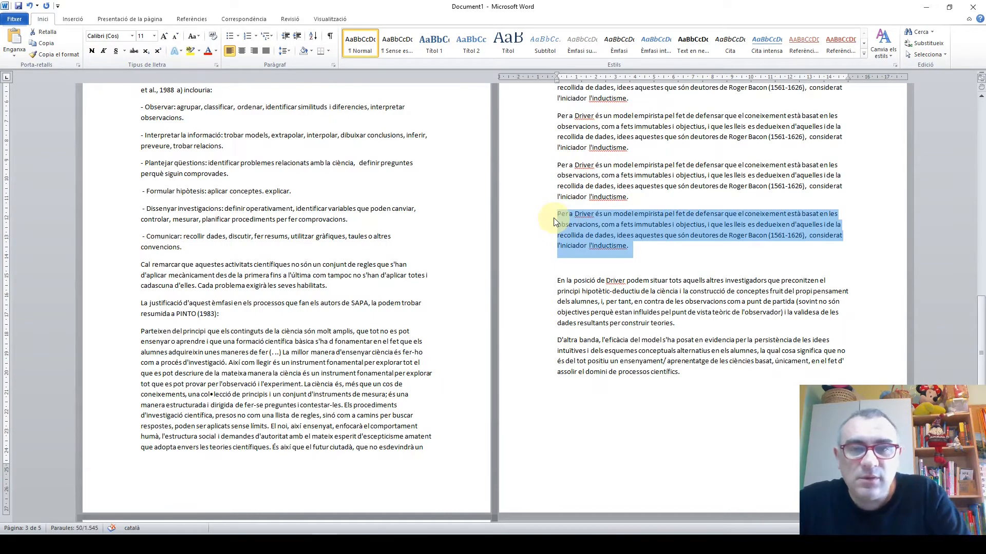
pyautogui.click(670, 263)
pyautogui.hotkey('ctrl', 'v')
pyautogui.hotkey('ctrl', 'v')
pyautogui.hotkey('ctrl', 'v')
pyautogui.hotkey('ctrl', 'v')
pyautogui.hotkey('ctrl', 'v')
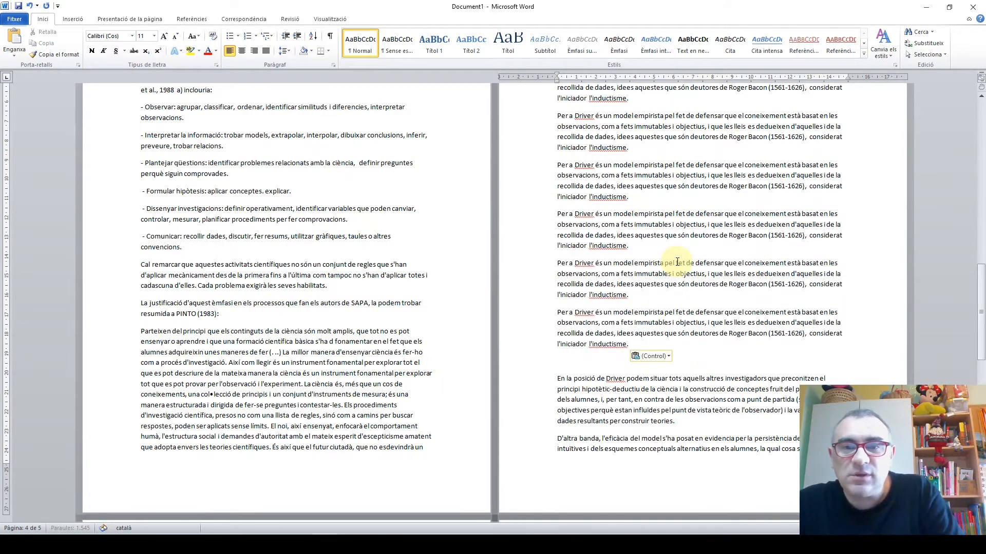
pyautogui.scroll(-7, 473, 264)
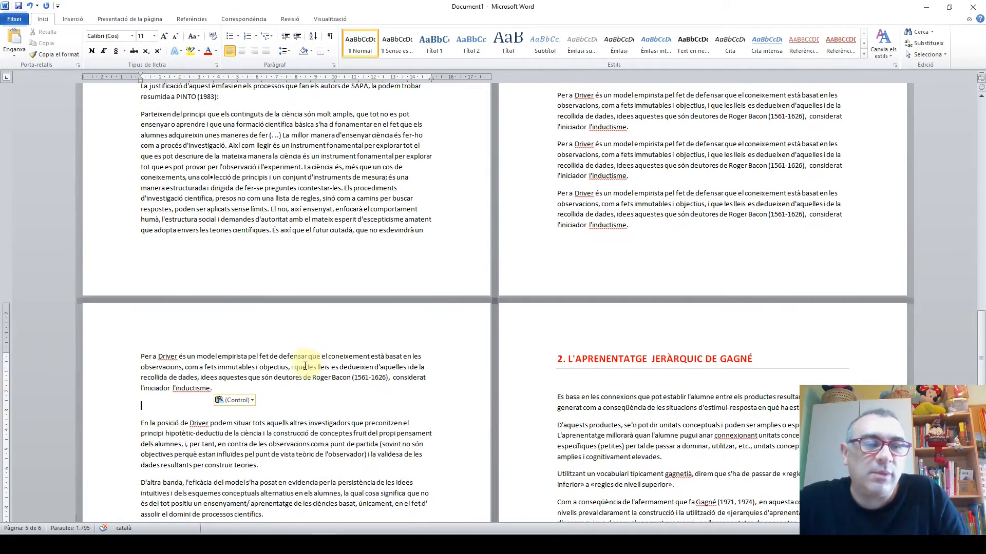
# Add two blank paragraphs after the "D'altra banda" paragraph on page 5
pyautogui.click(309, 421)
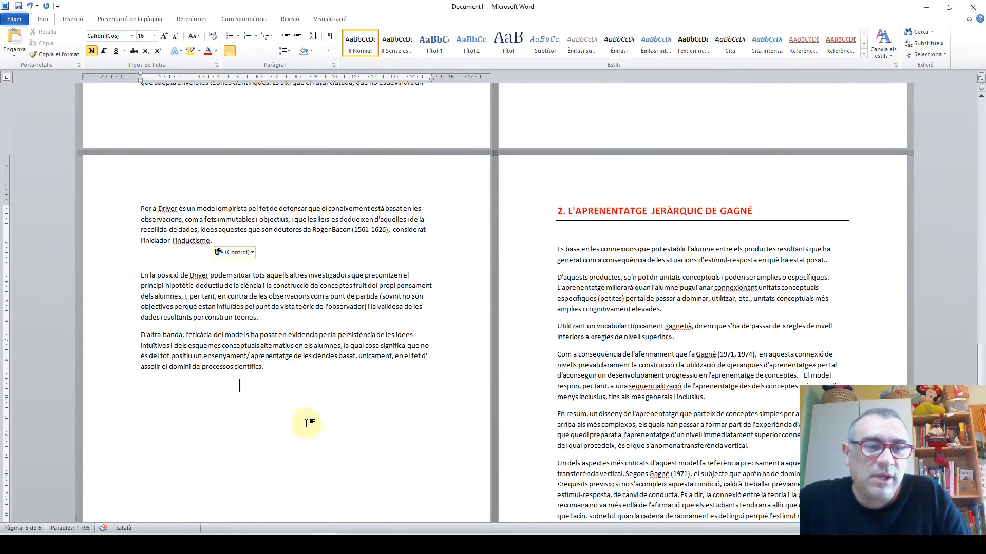
pyautogui.click(293, 363)
pyautogui.press('Return')
pyautogui.press('Return')
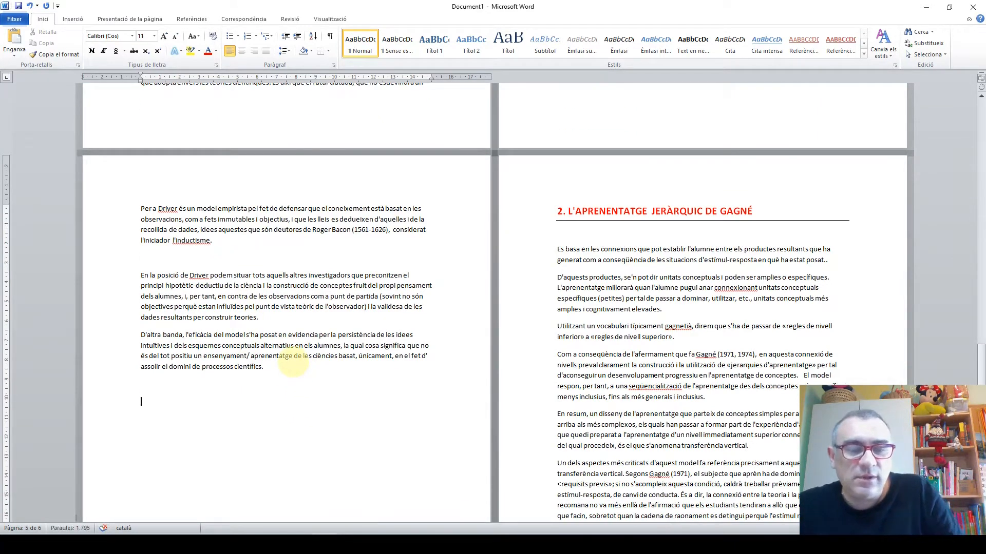
# Paste the copied "Per a Driver" paragraph twice below the "D'altra banda" paragraph on page 5
pyautogui.hotkey('ctrl', 'v')
pyautogui.hotkey('ctrl', 'v')
pyautogui.scroll(-3, 246, 382)
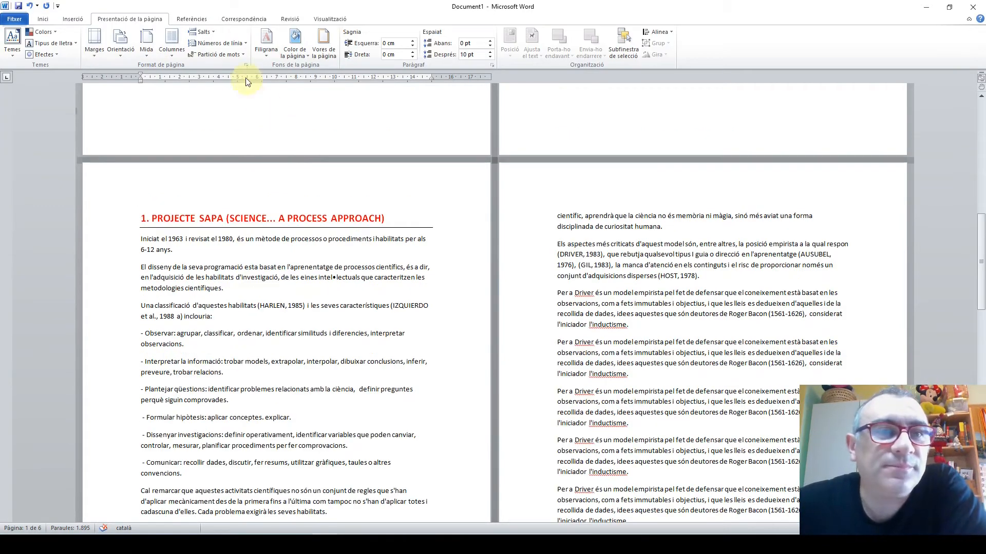
# Review the available page and section break types, and show the section number (Secció) in the status bar
pyautogui.click(203, 32)
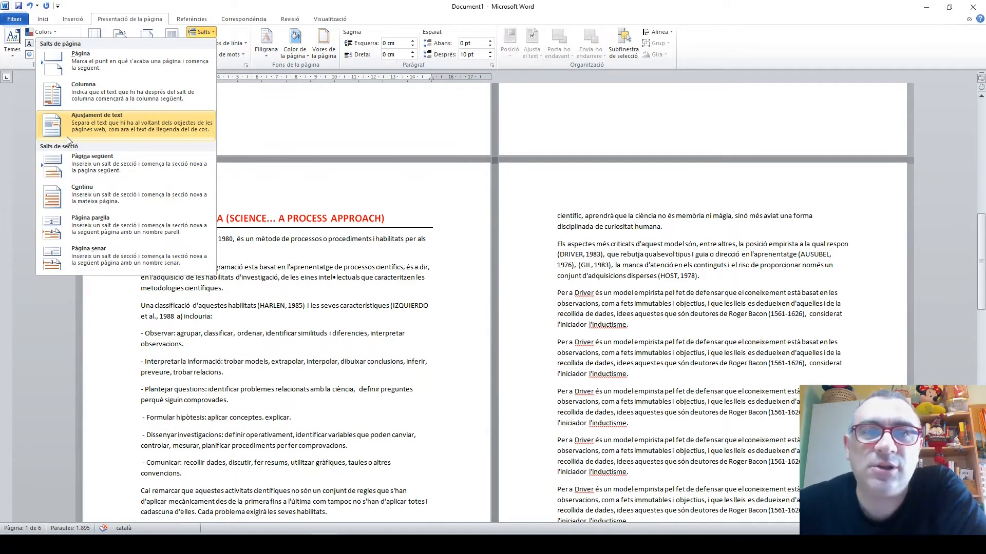
pyautogui.click(226, 293)
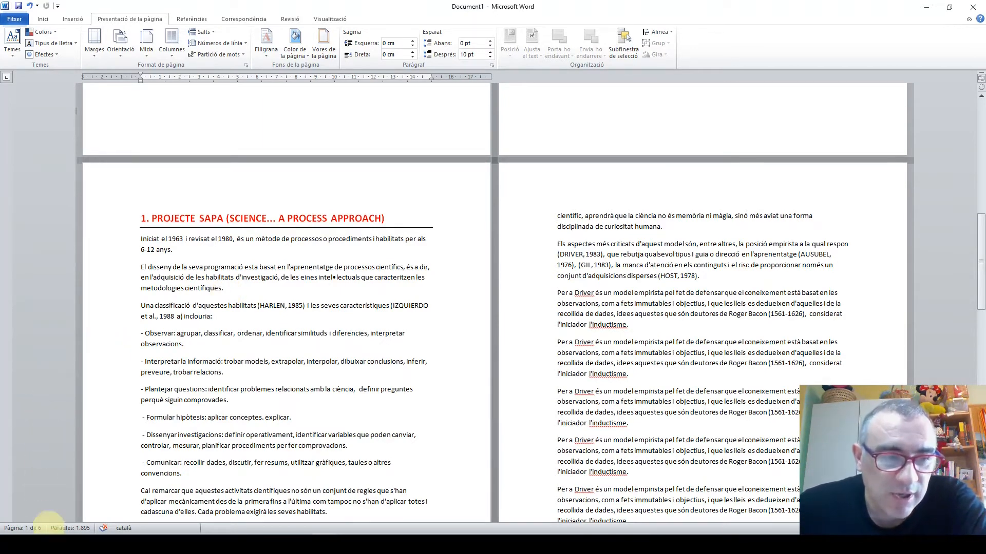
pyautogui.rightClick(221, 525)
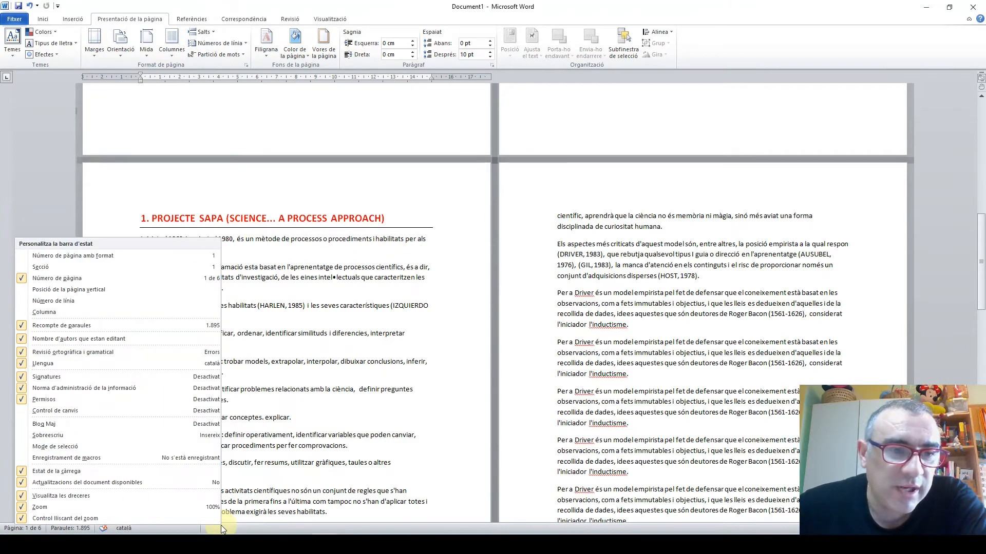
pyautogui.click(79, 267)
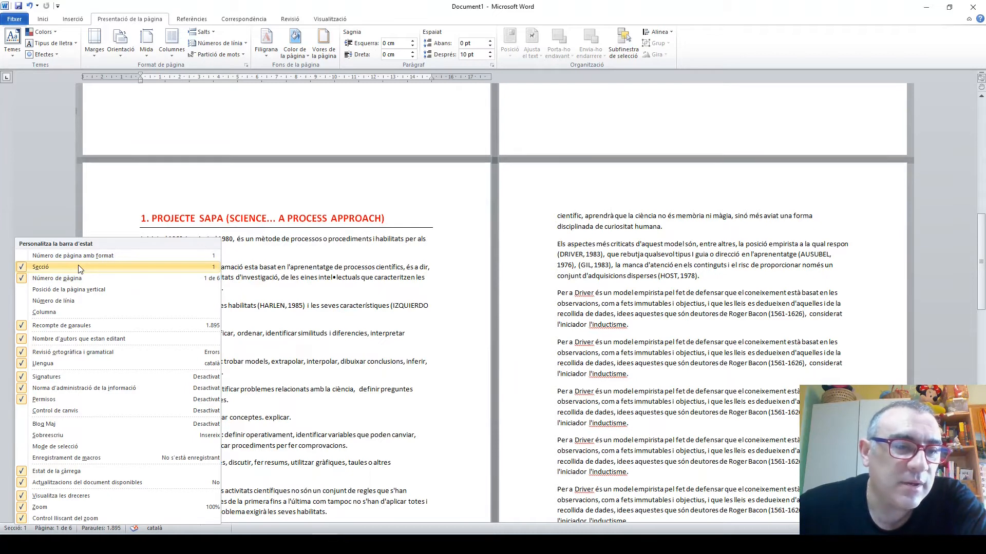
pyautogui.click(23, 506)
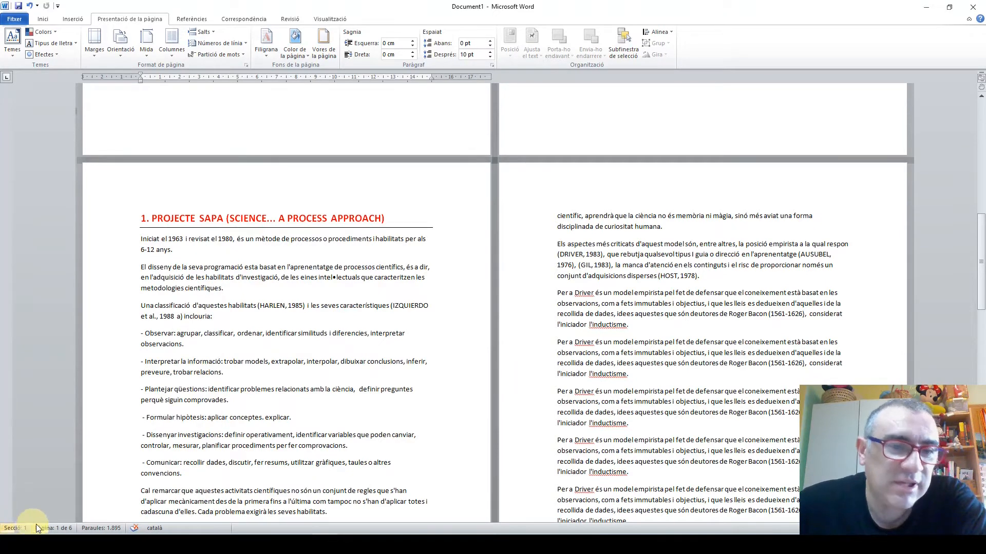
# Check which section the pages belong to, from the title page through the "1. PROJECTE SAPA" and "2. L'APRENENTATGE JERÀRQUIC DE GAGNÉ" headings
pyautogui.click(566, 308)
pyautogui.click(353, 292)
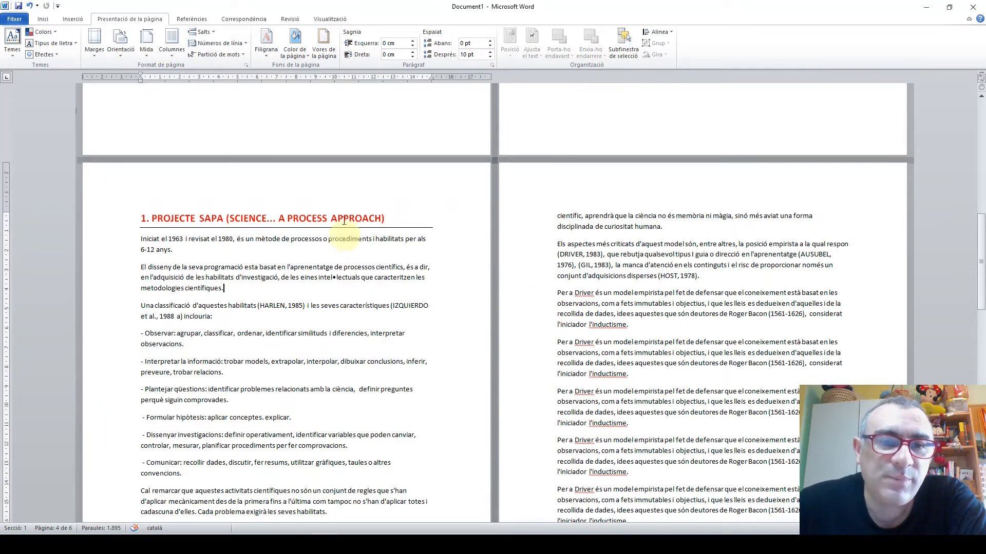
pyautogui.click(338, 172)
pyautogui.scroll(3, 283, 255)
pyautogui.click(244, 177)
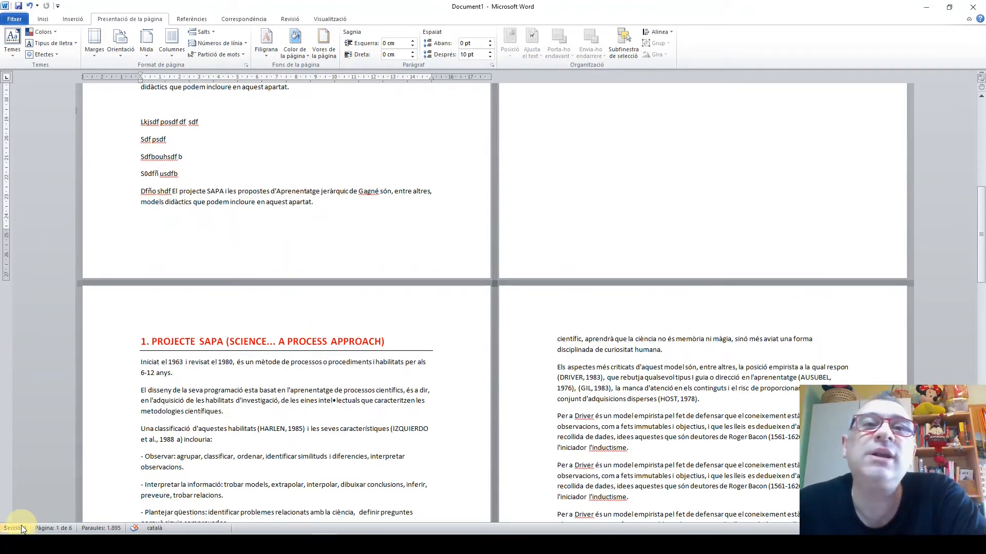
pyautogui.scroll(-2, 283, 308)
pyautogui.click(157, 289)
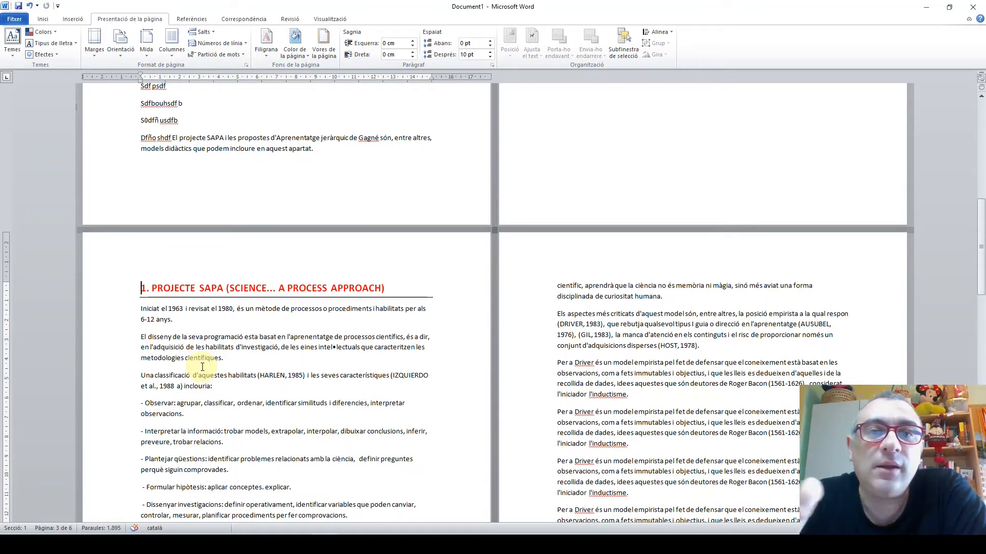
pyautogui.hotkey('ctrl', 'Home')
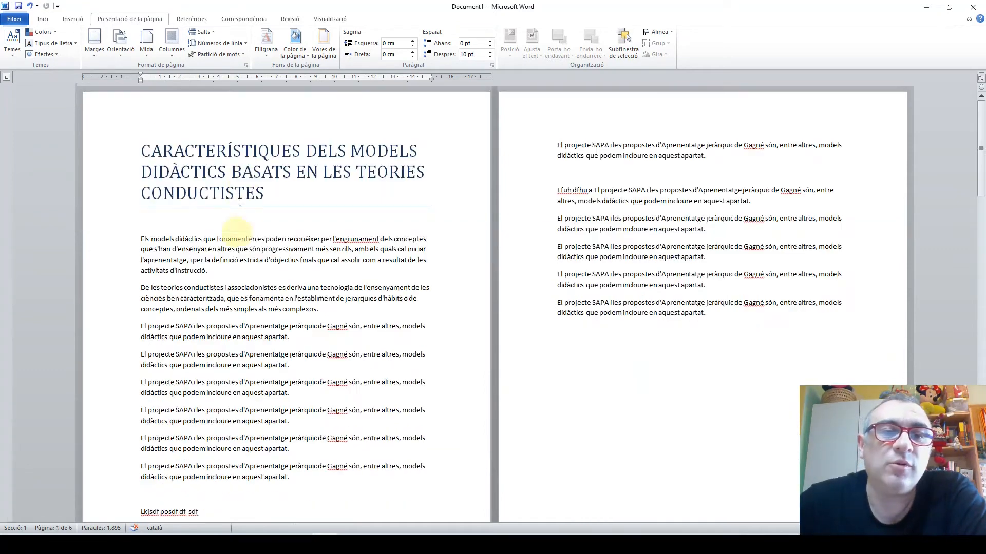
pyautogui.scroll(-10, 410, 320)
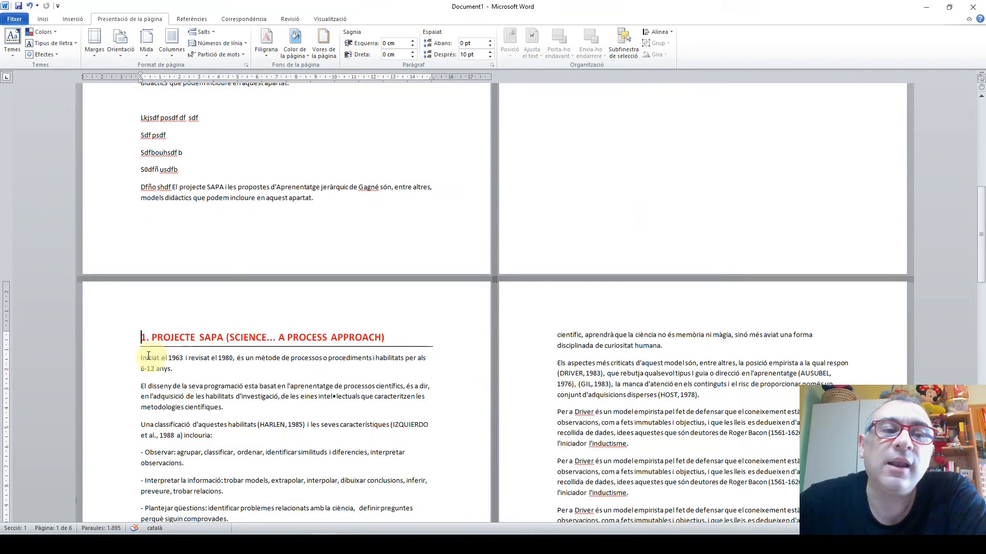
pyautogui.scroll(-4, 313, 333)
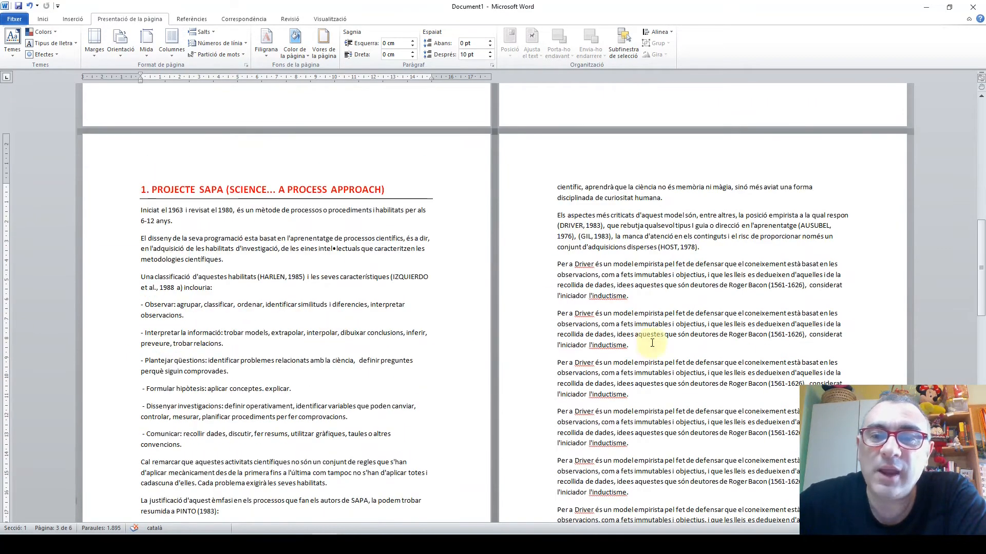
pyautogui.scroll(-11, 360, 323)
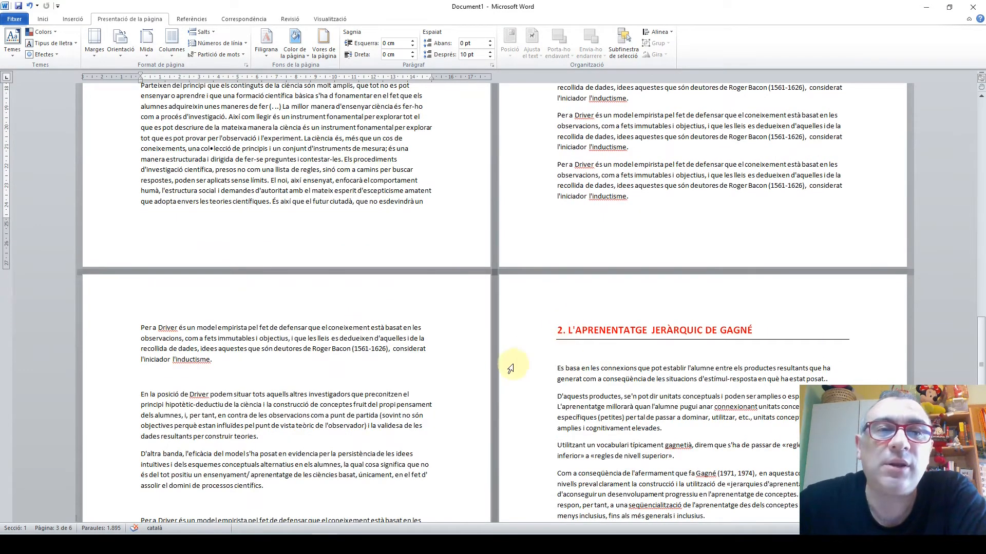
pyautogui.scroll(14, 498, 361)
pyautogui.scroll(1, 498, 361)
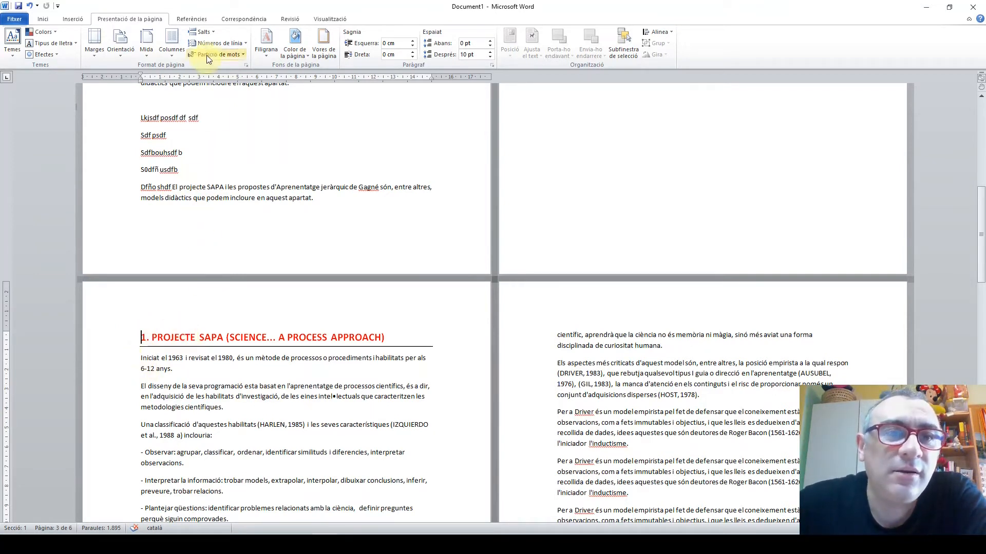
# Replace the page break before the "1. PROJECTE SAPA" heading with a next-page section break (Pàgina següent)
pyautogui.click(200, 32)
pyautogui.click(252, 370)
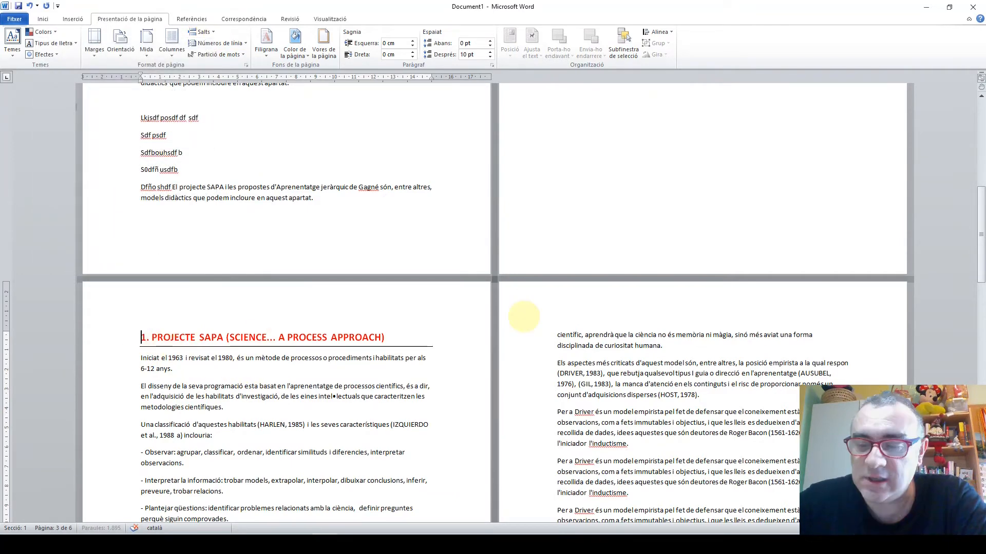
pyautogui.press('BackSpace')
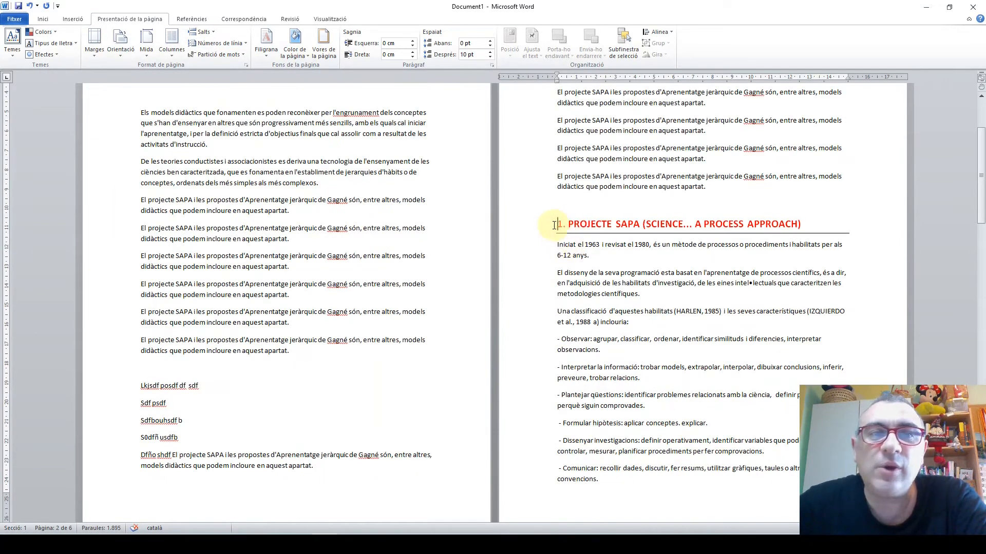
pyautogui.click(212, 32)
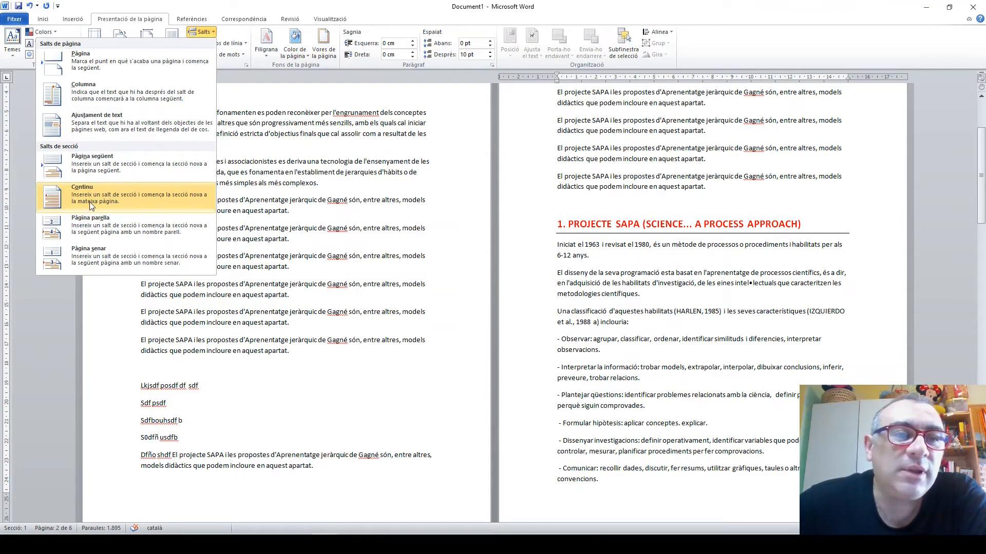
pyautogui.click(85, 168)
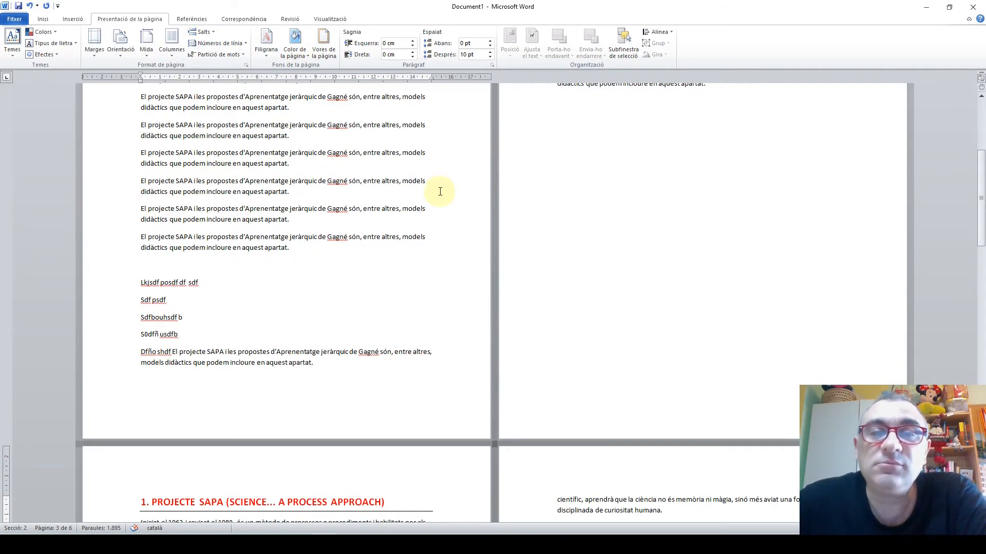
# Check the section number of the text before and after the new section break, including under the "2. L'APRENENTATGE JERÀRQUIC DE GAGNÉ" heading
pyautogui.scroll(5, 647, 193)
pyautogui.click(634, 195)
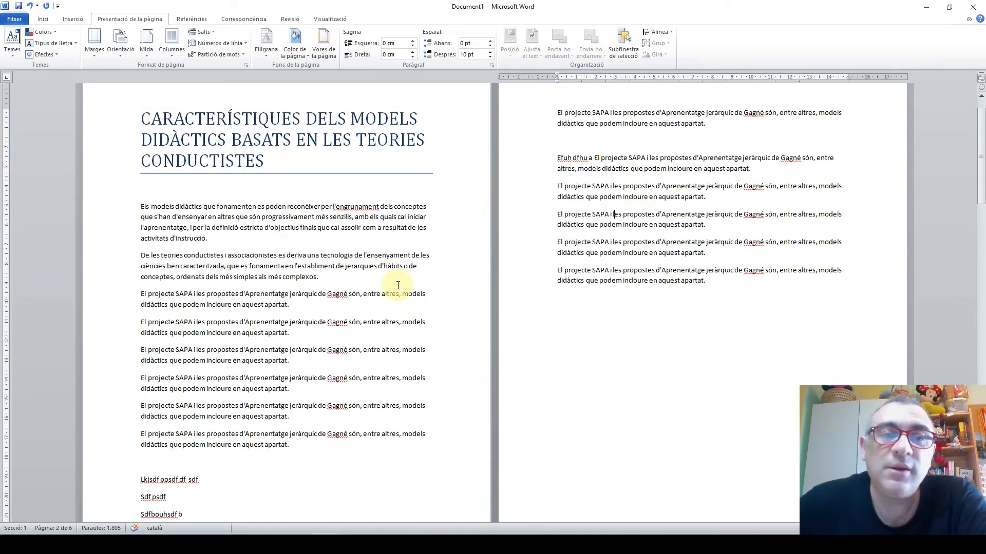
pyautogui.scroll(-3, 391, 322)
pyautogui.click(119, 250)
pyautogui.click(275, 201)
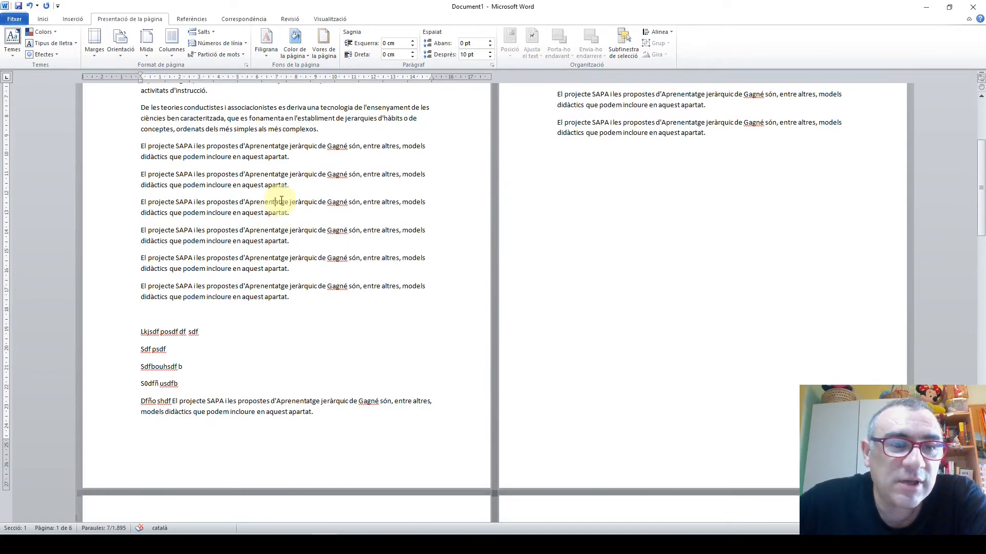
pyautogui.scroll(-10, 311, 276)
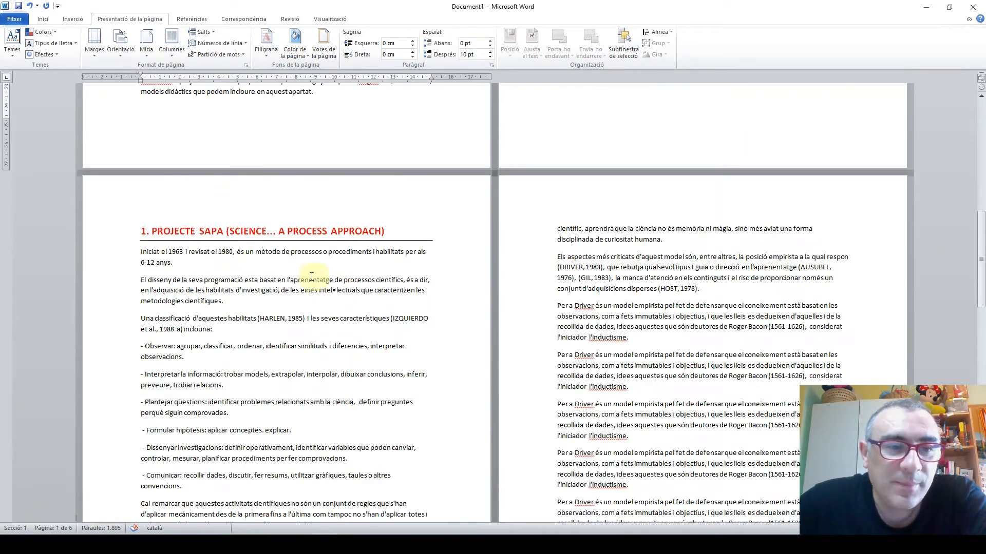
pyautogui.click(201, 269)
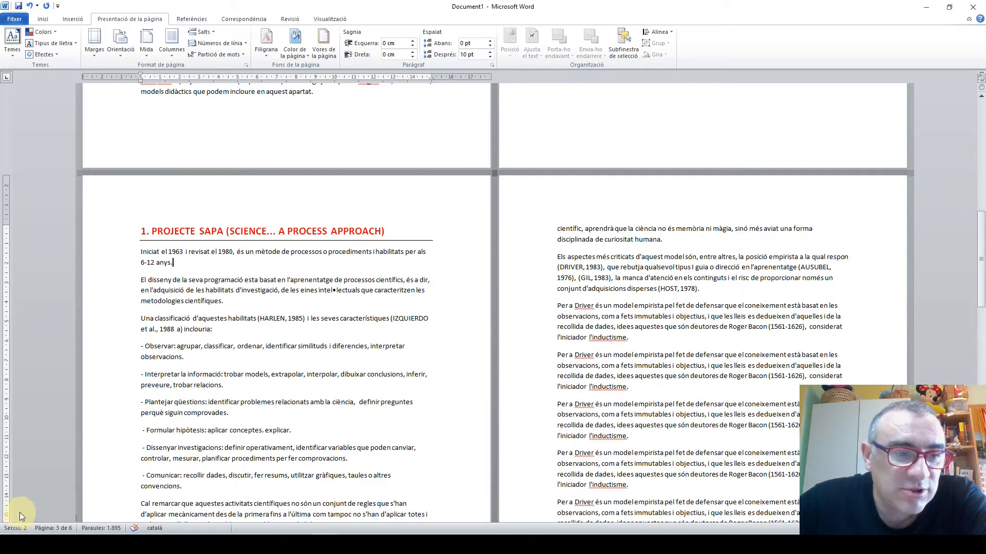
pyautogui.scroll(-9, 776, 279)
pyautogui.scroll(-10, 776, 279)
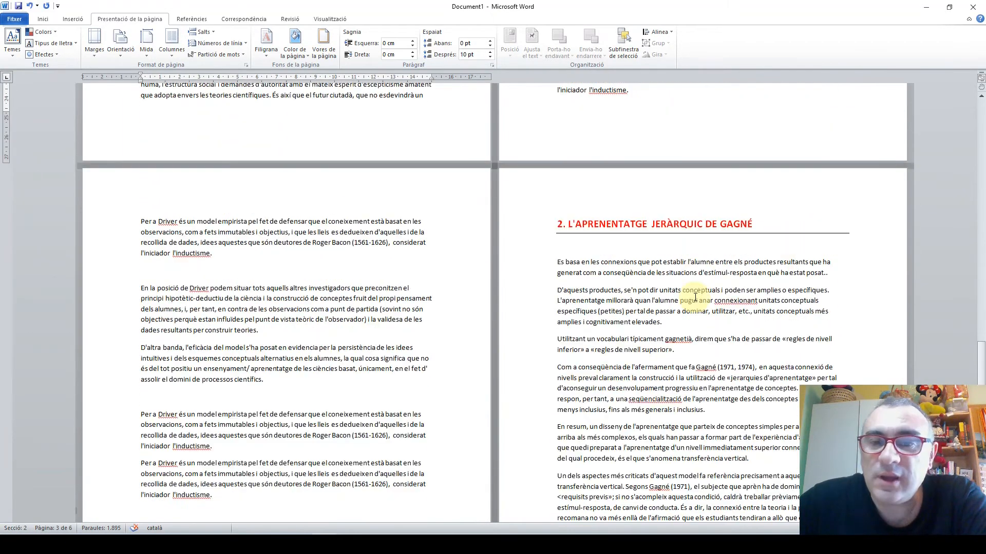
pyautogui.click(621, 314)
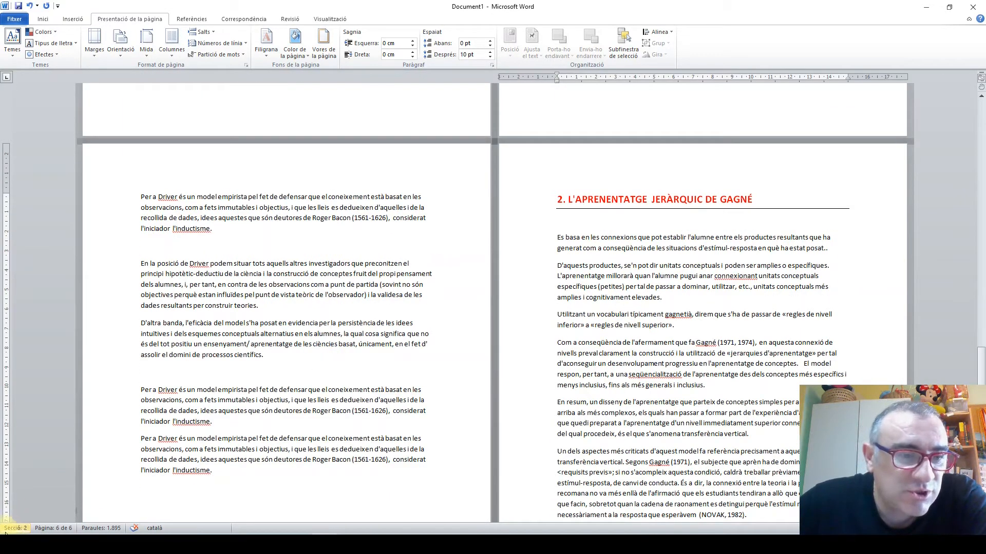
# Replace the page break before the "2. L'APRENENTATGE JERÀRQUIC DE GAGNÉ" heading with a next-page section break (Pàgina següent)
pyautogui.click(231, 497)
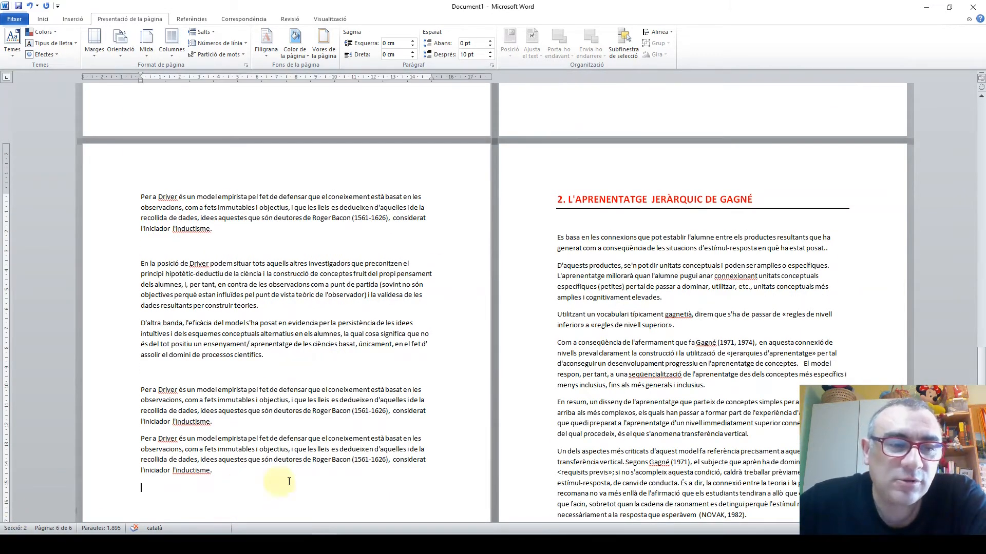
pyautogui.press('Delete')
pyautogui.press('Delete')
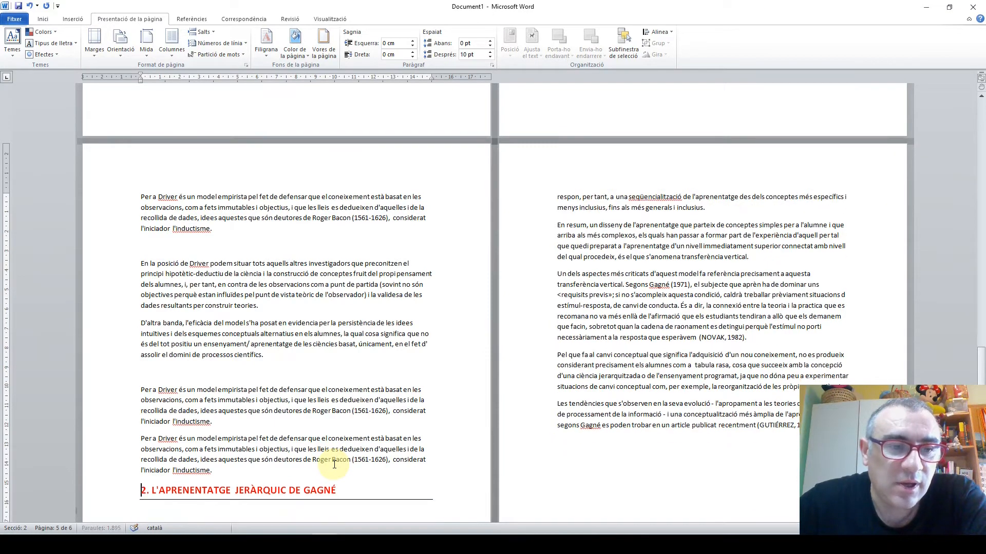
pyautogui.scroll(-5, 334, 462)
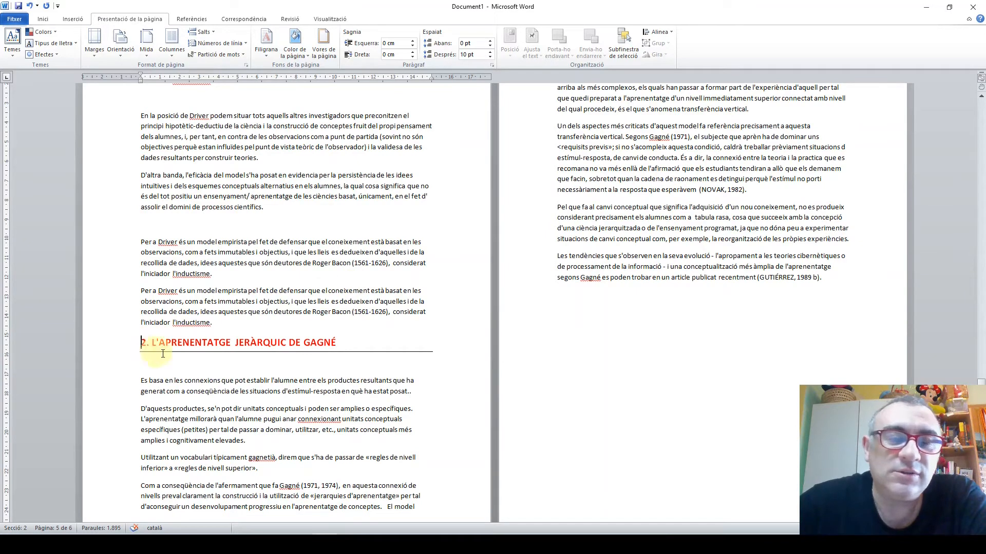
pyautogui.click(211, 33)
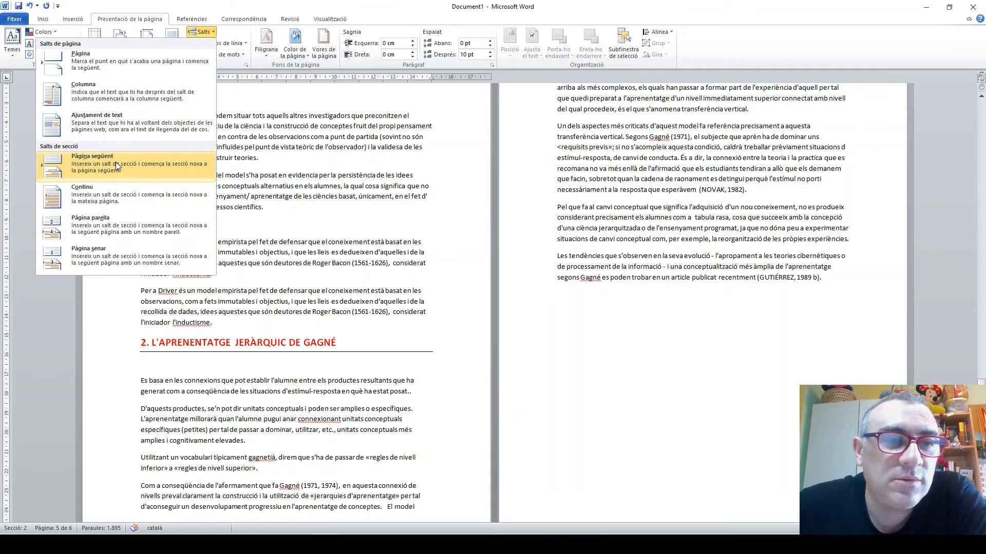
pyautogui.click(115, 162)
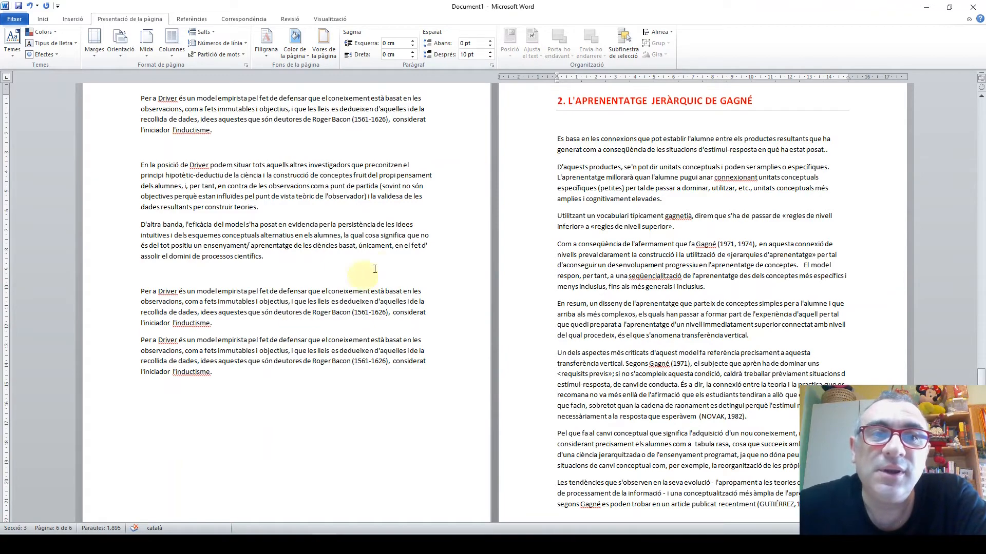
# Set the section containing the "1. PROJECTE SAPA" heading to landscape orientation (Horitzontal), applying it only to this section (Aquesta secció)
pyautogui.scroll(5, 401, 267)
pyautogui.scroll(20, 400, 272)
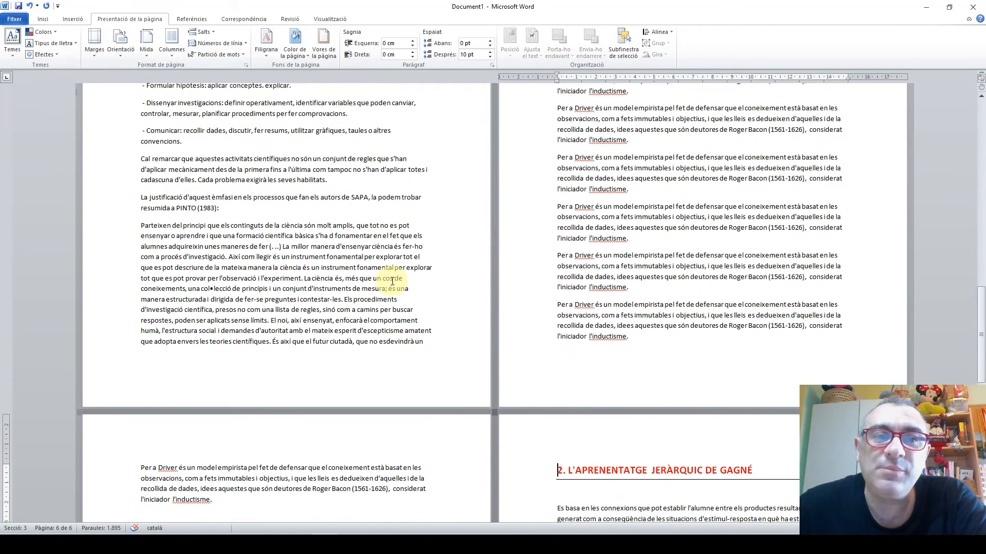
pyautogui.click(243, 243)
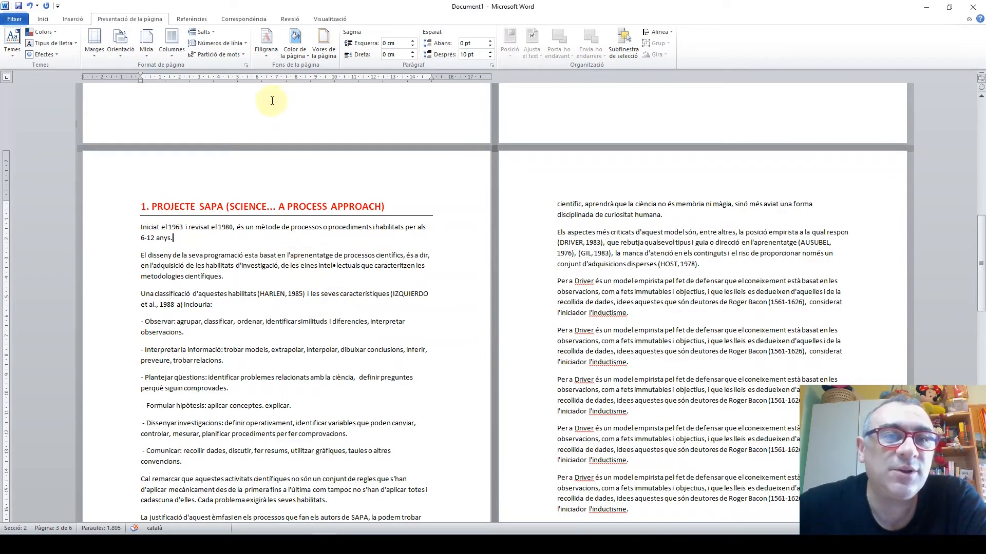
pyautogui.click(246, 65)
pyautogui.moveTo(521, 126); pyautogui.dragTo(545, 76)
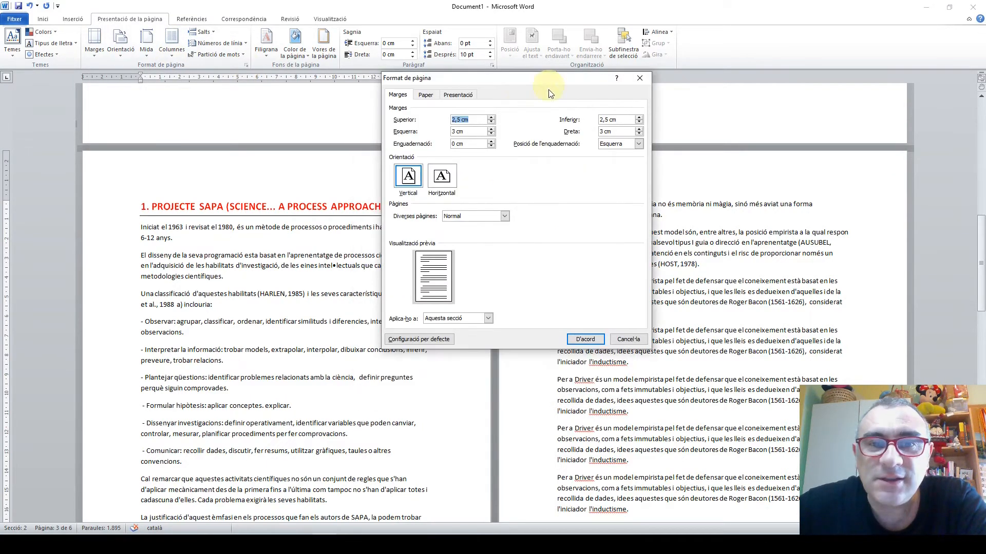
pyautogui.click(442, 178)
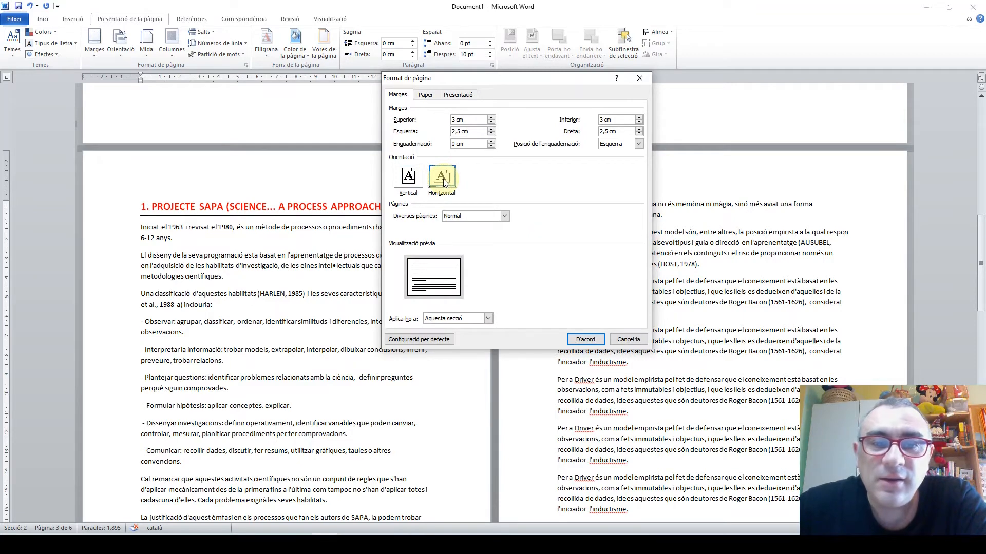
pyautogui.click(488, 319)
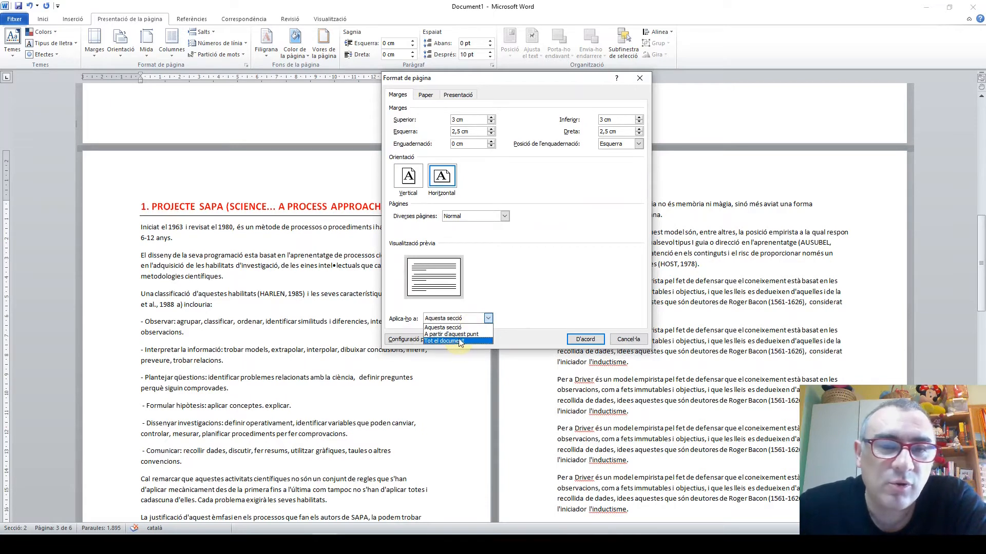
pyautogui.click(460, 319)
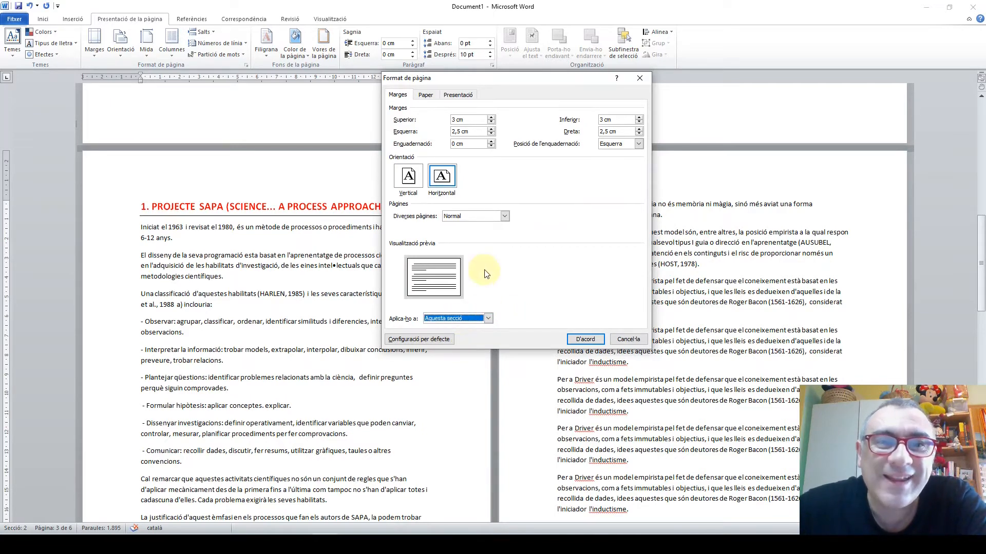
pyautogui.click(586, 341)
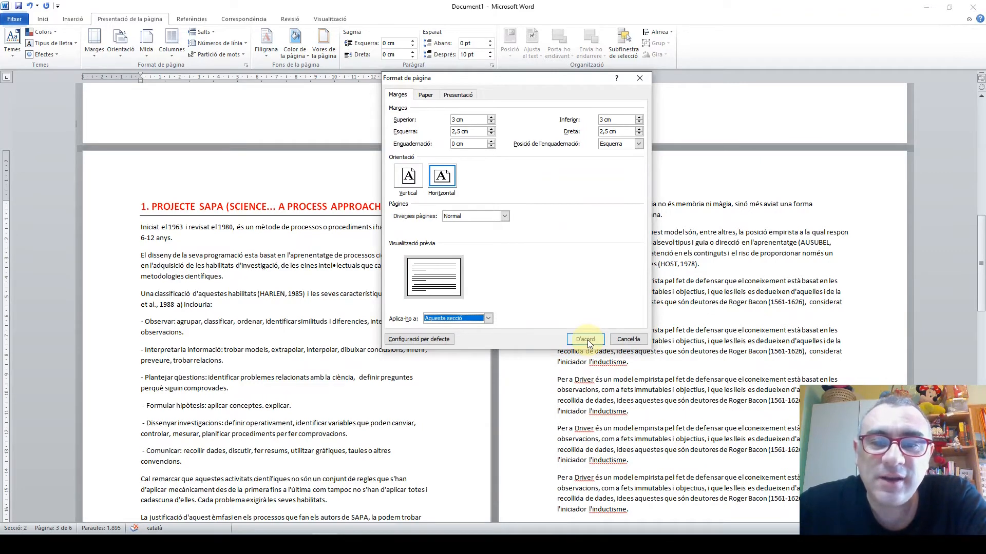
# Set the left margin of the section under the "2. L'APRENENTATGE JERÀRQUIC DE GAGNÉ" heading to 7 cm, applied only to this section
pyautogui.scroll(10, 497, 314)
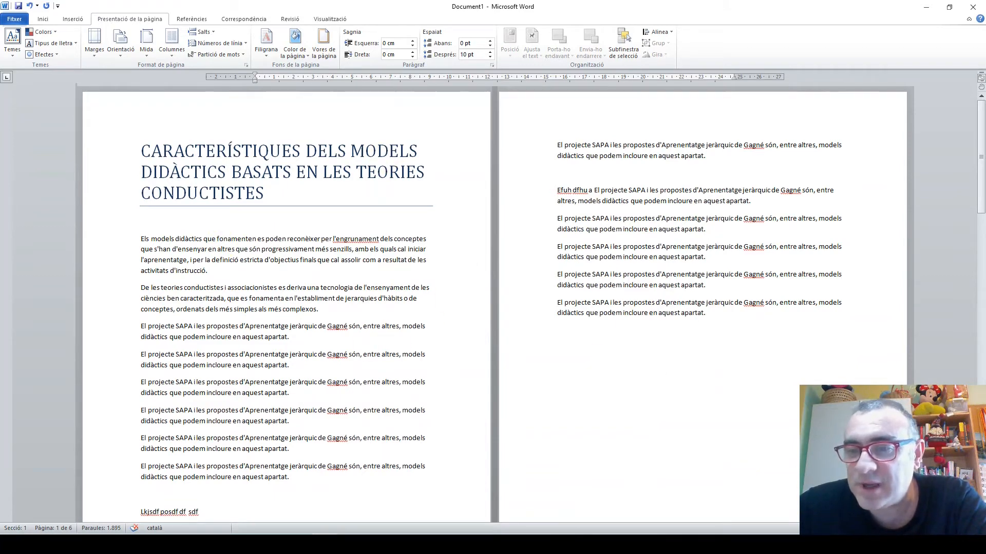
pyautogui.keyDown('ctrl'); pyautogui.scroll(-7, 429, 385); pyautogui.keyUp('ctrl')
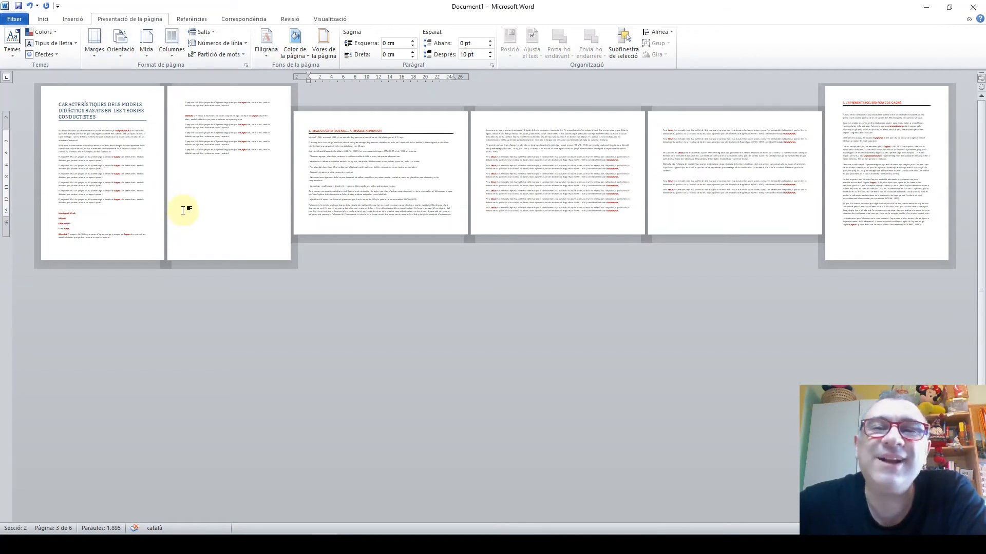
pyautogui.click(853, 120)
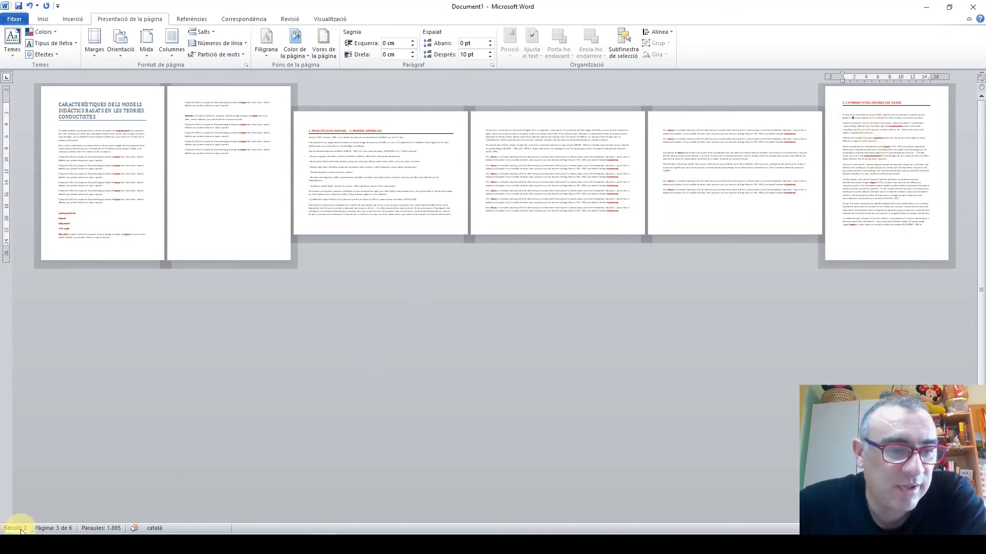
pyautogui.click(890, 116)
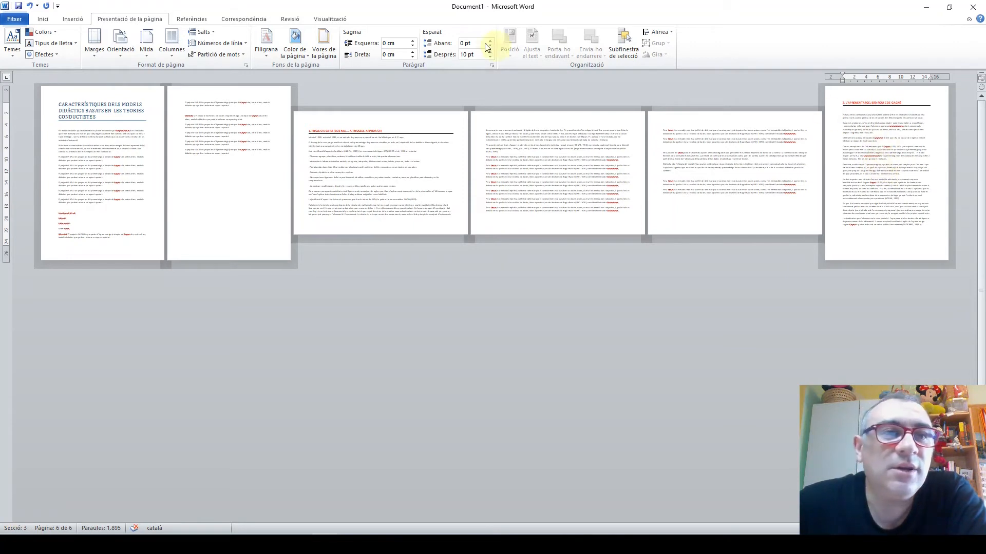
pyautogui.click(247, 64)
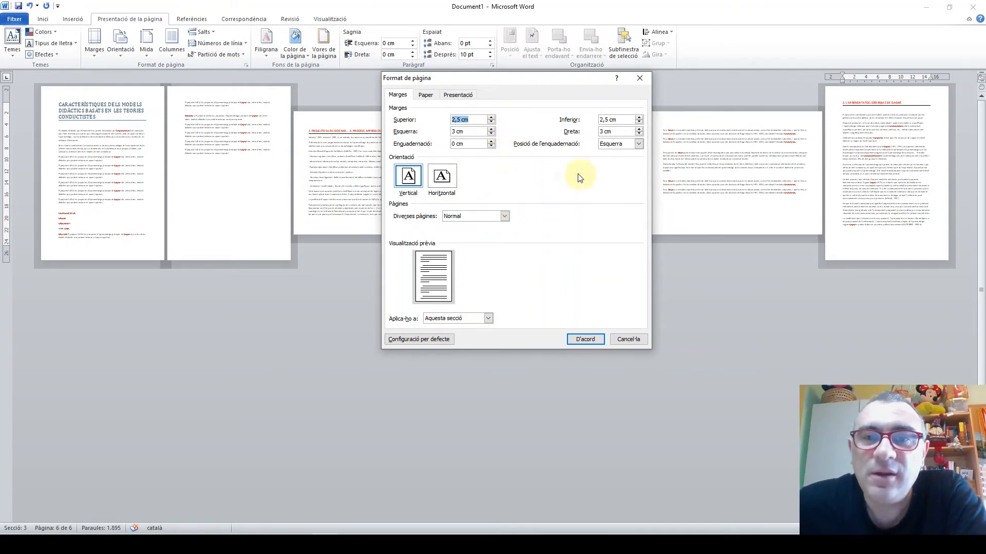
pyautogui.click(490, 129)
pyautogui.click(490, 129)
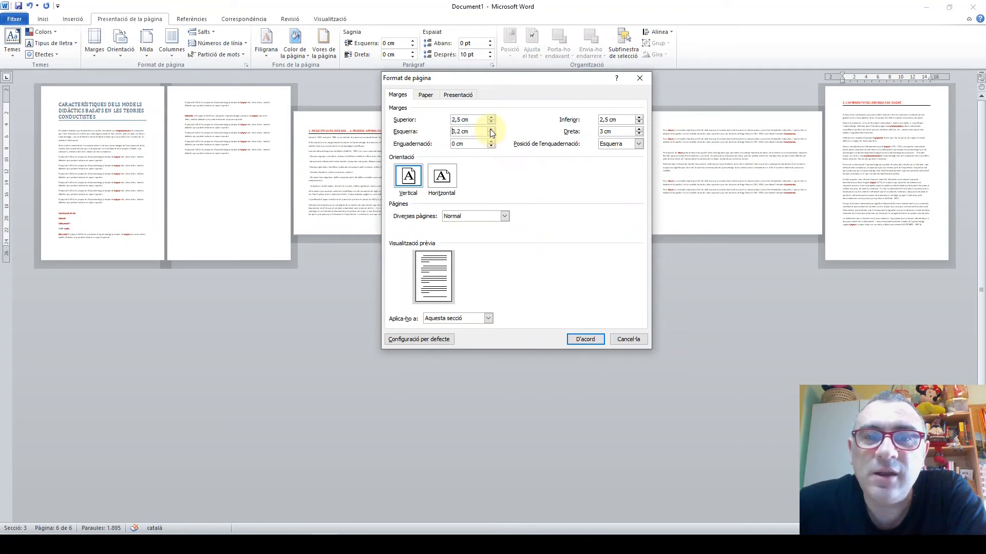
pyautogui.click(490, 128)
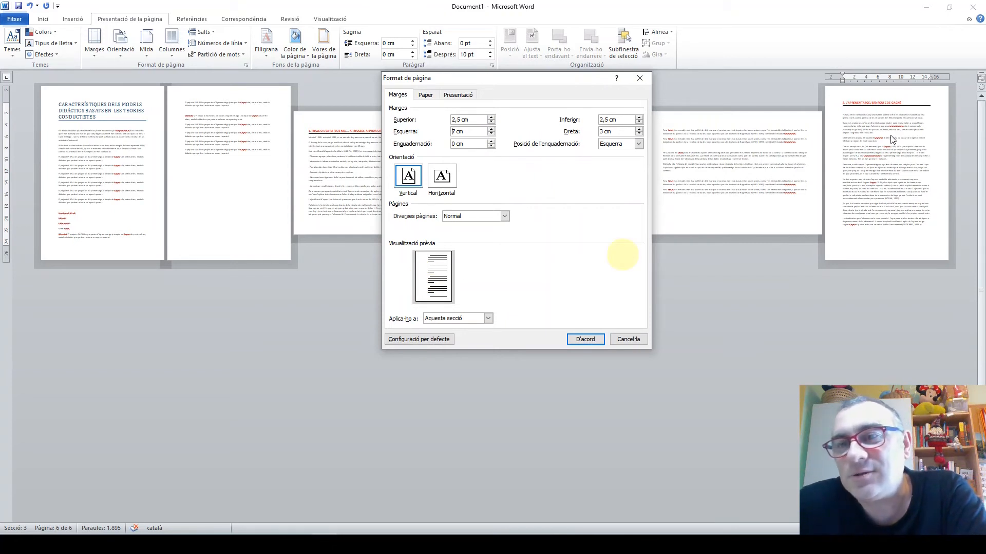
pyautogui.click(586, 340)
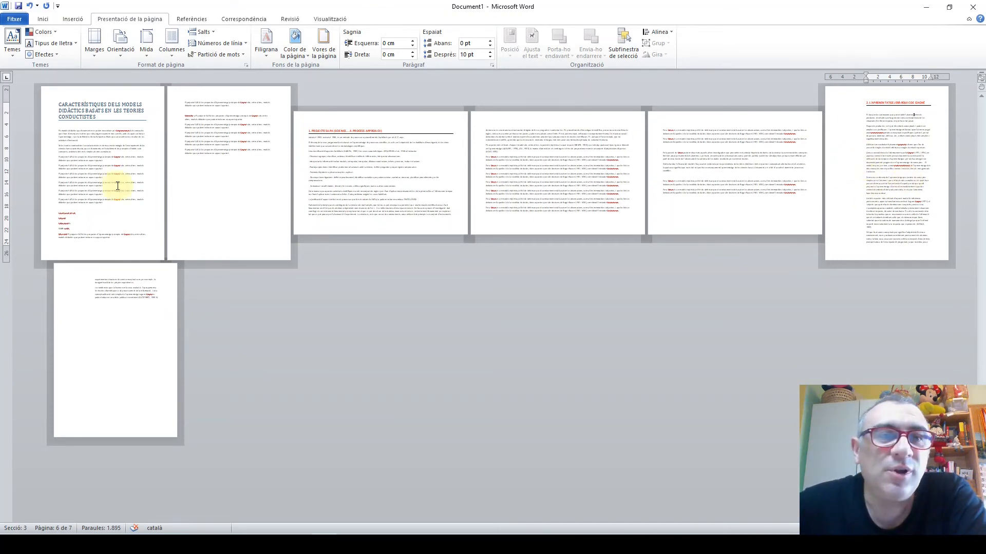
# Check the section number of the title page, landscape pages and "2. L'APRENENTATGE JERÀRQUIC DE GAGNÉ" page, and display the available break types
pyautogui.doubleClick(96, 182)
pyautogui.click(385, 157)
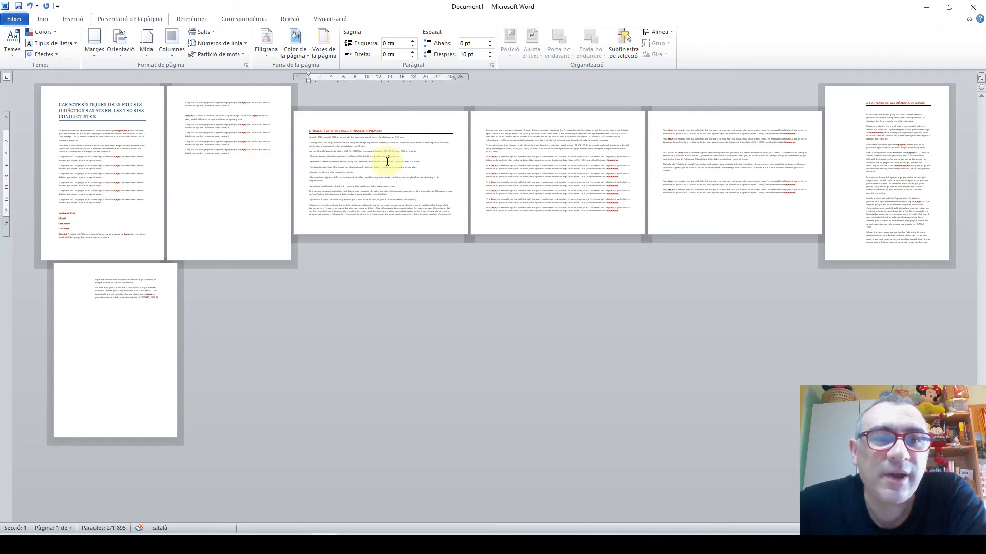
pyautogui.click(894, 147)
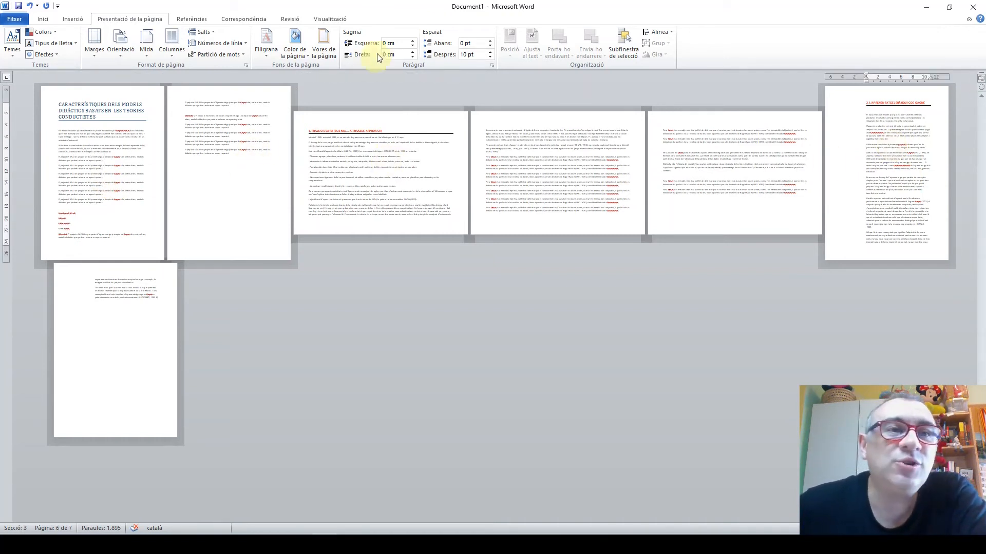
pyautogui.click(205, 33)
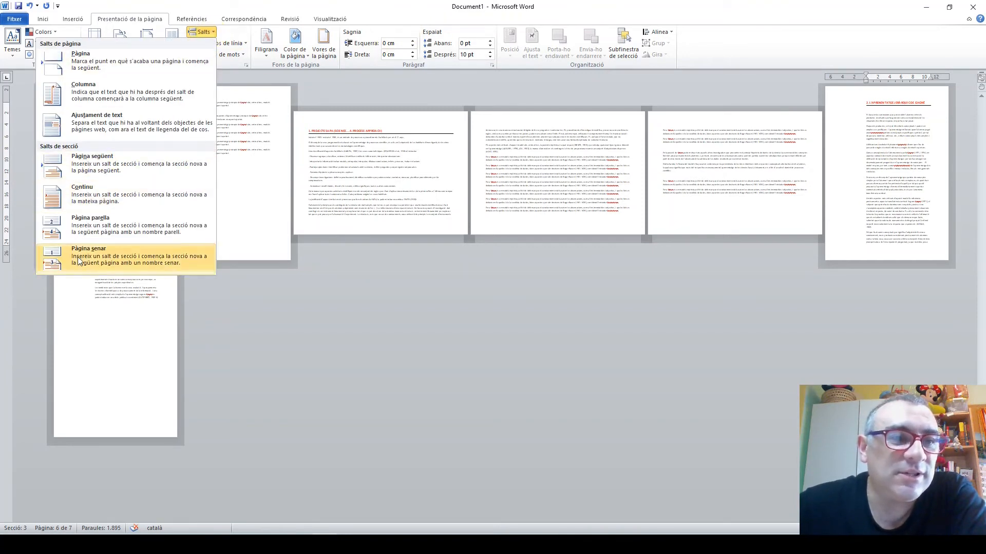